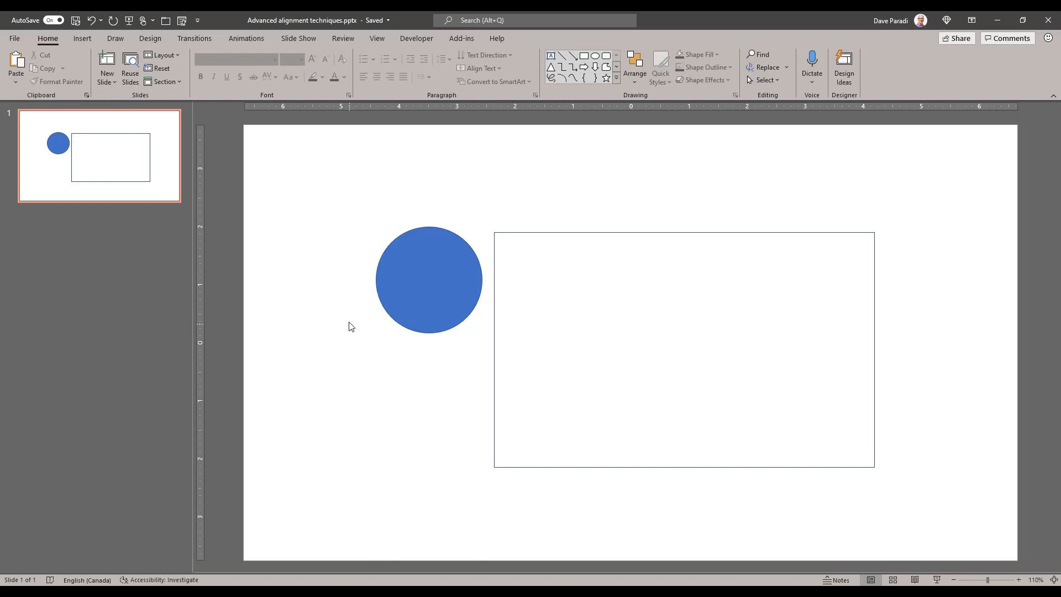
- Try to align the circle and the large rectangle with each other by their left edges
left_click(444, 256)
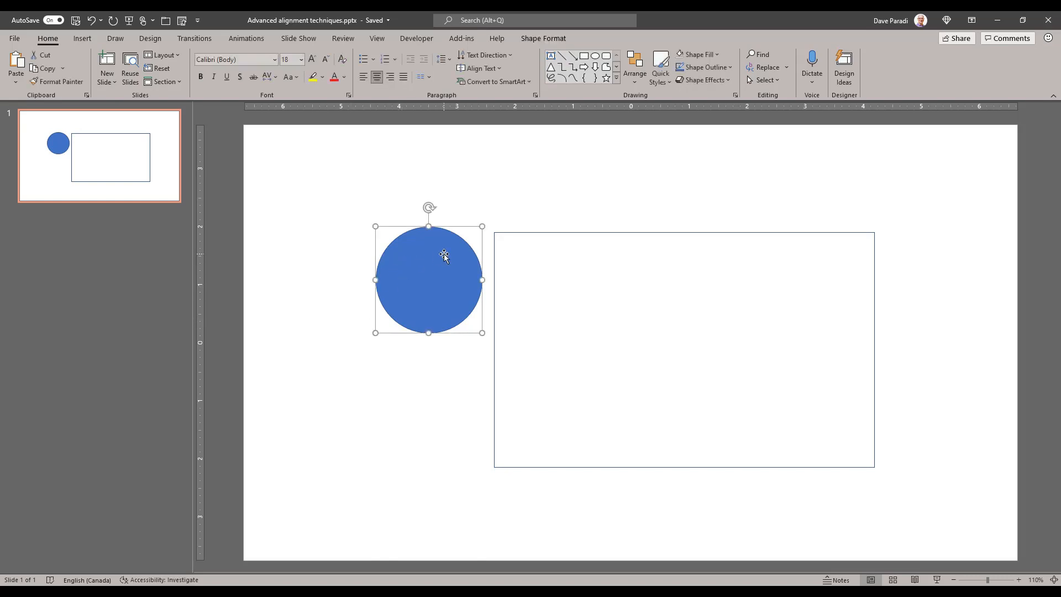
left_click(542, 233, "shift")
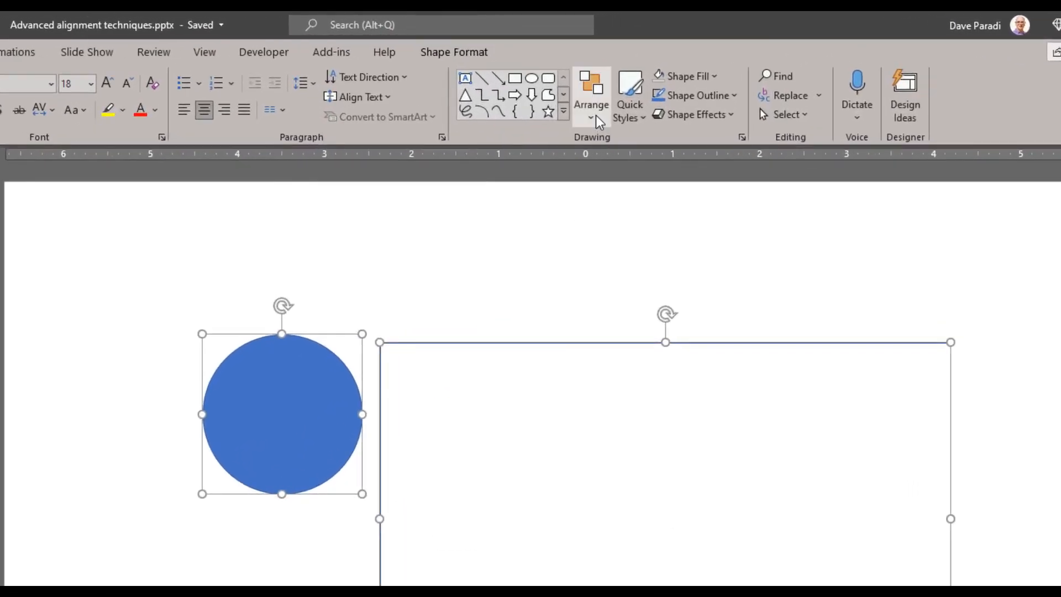
left_click(454, 52)
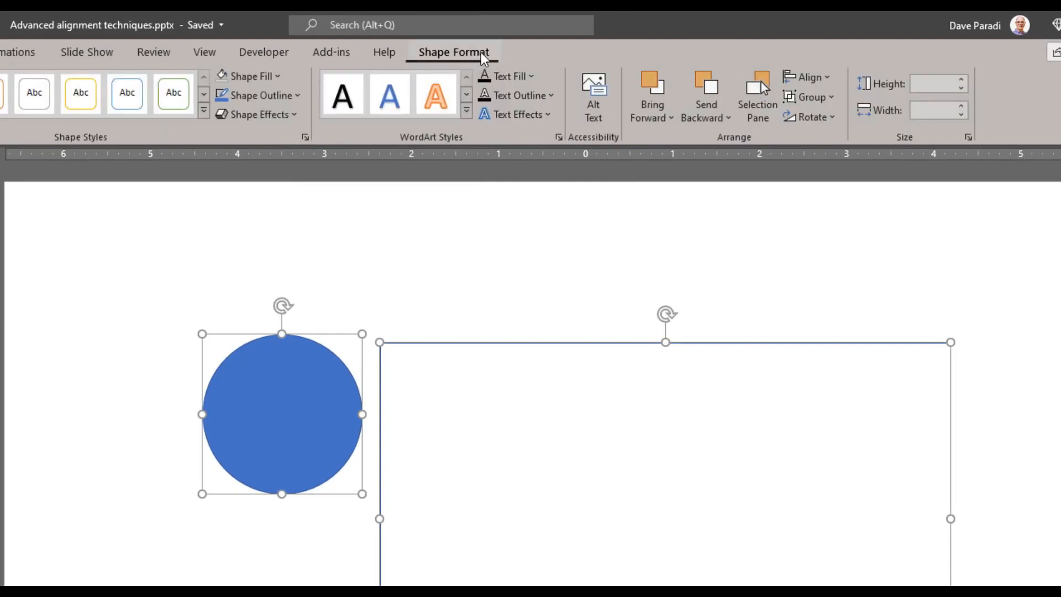
left_click(814, 77)
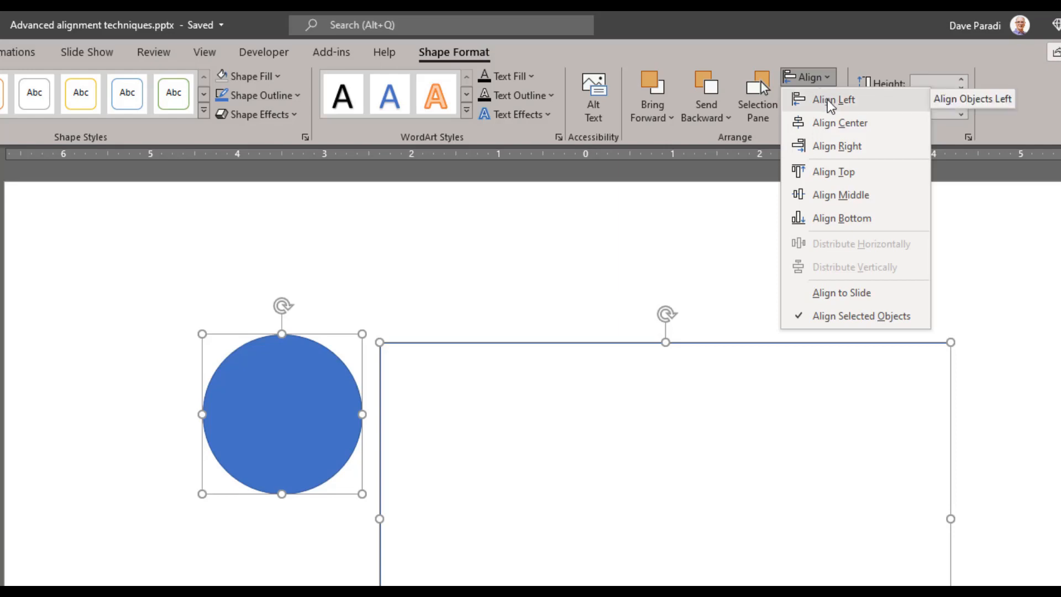
left_click(822, 99)
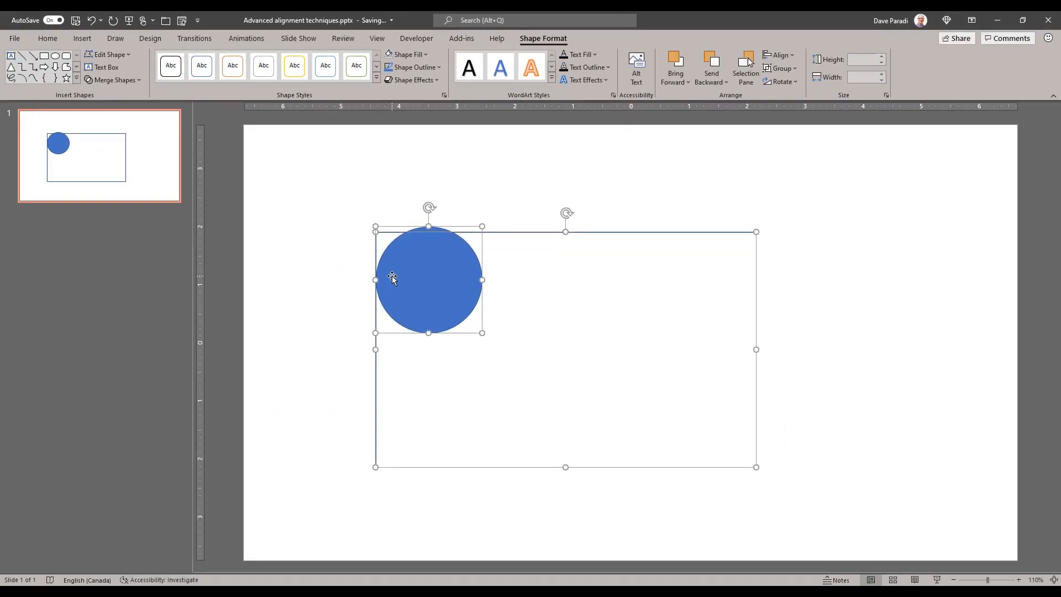
- Undo the last left alignment and clear the selection
key("ctrl+z")
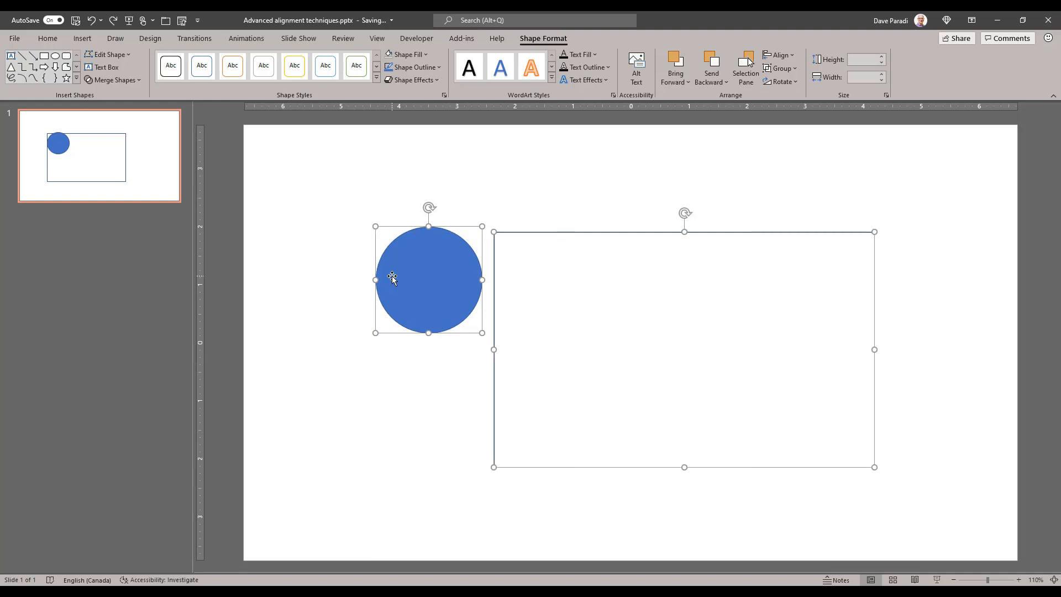
left_click(444, 357)
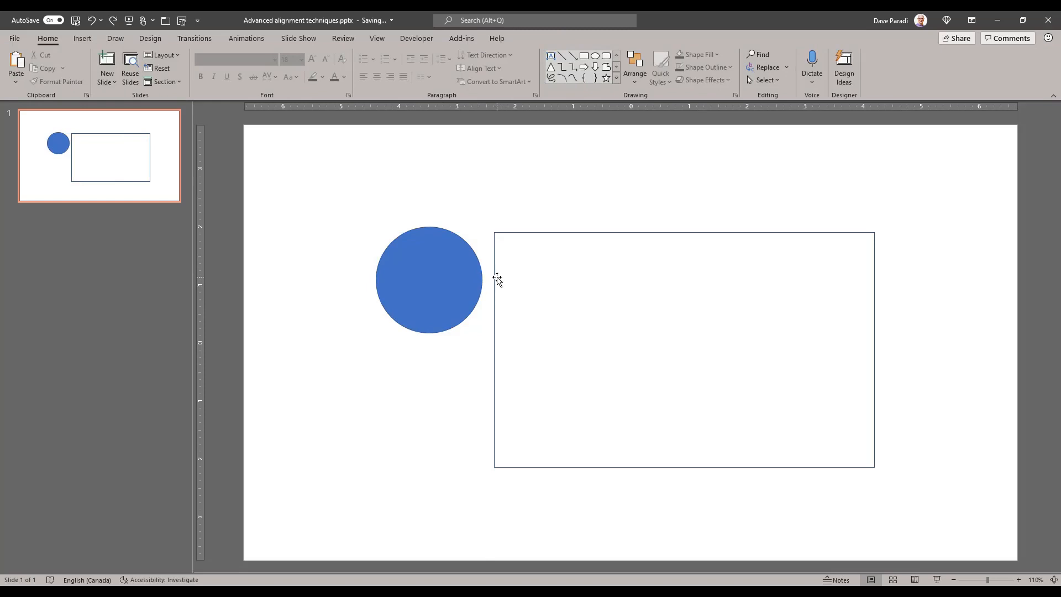
- Try to place the circle by hand against the rectangle's left edge, and pull it slightly away again
left_click(443, 261)
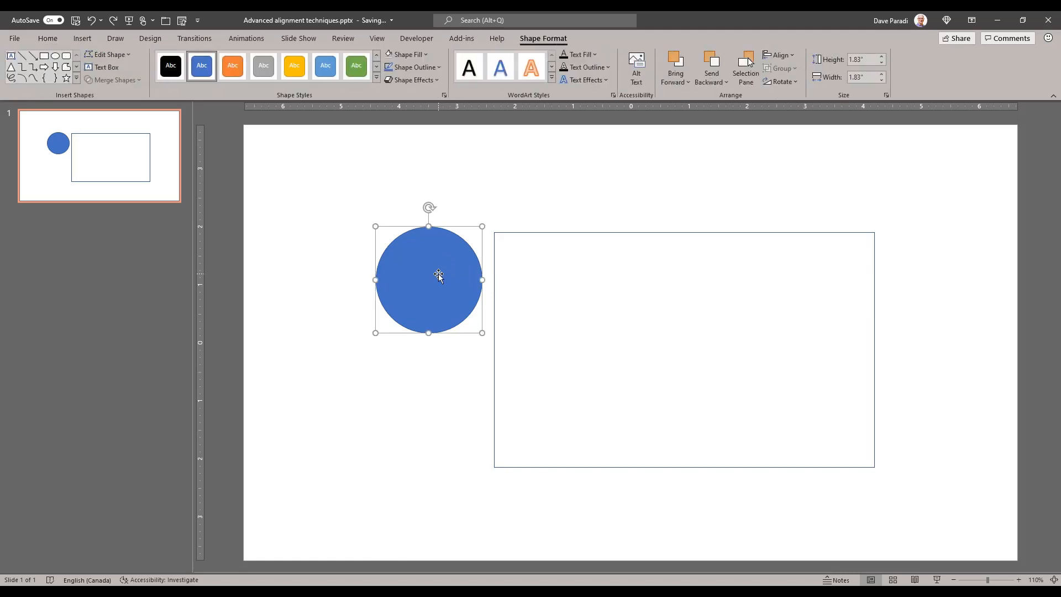
left_click_drag(439, 275, 449, 273)
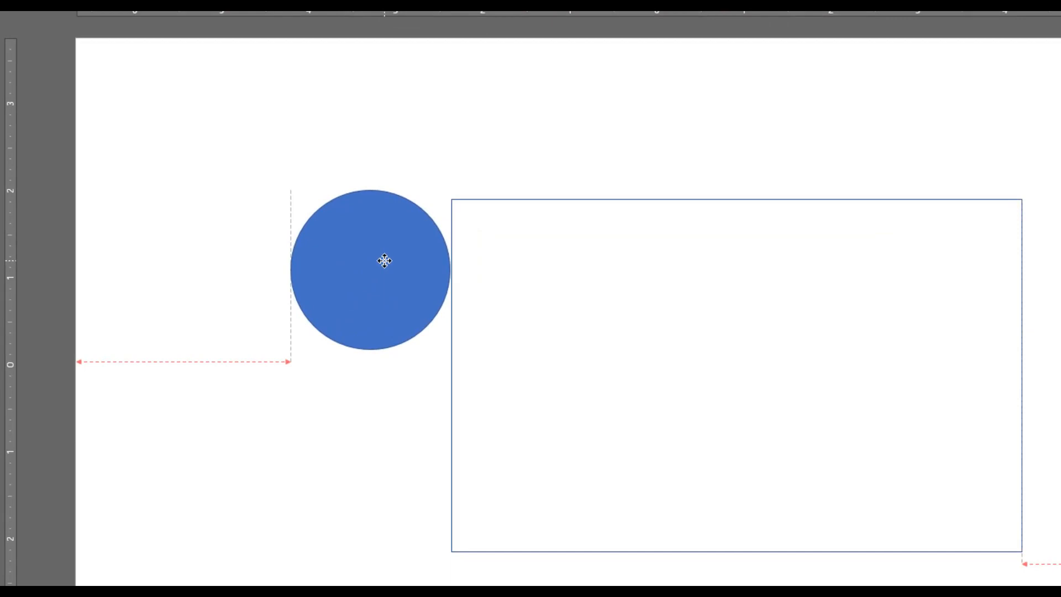
left_click_drag(385, 261, 387, 261)
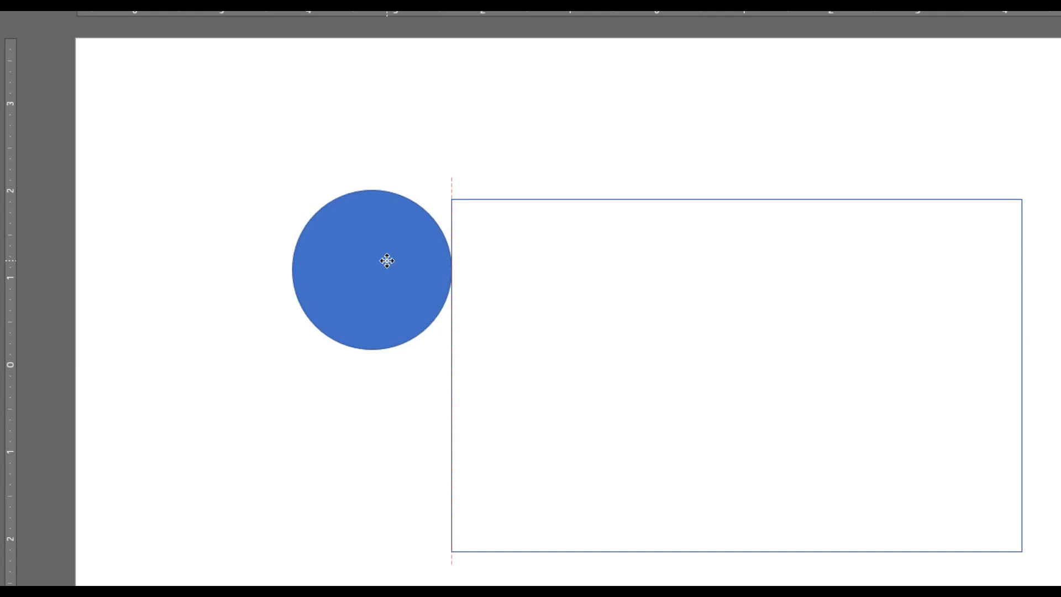
left_click_drag(387, 260, 387, 260)
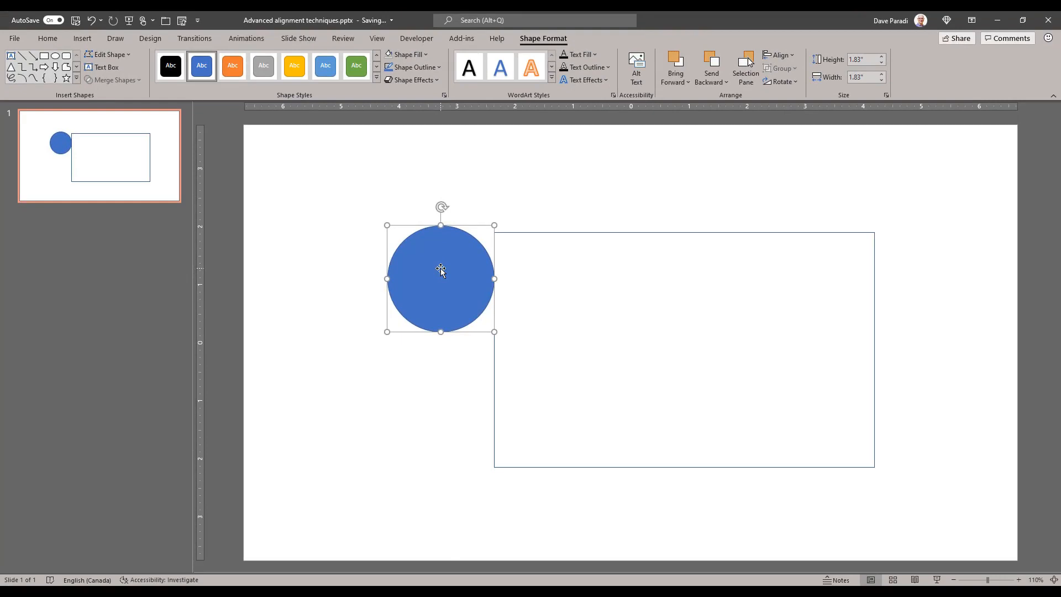
left_click_drag(440, 269, 434, 261)
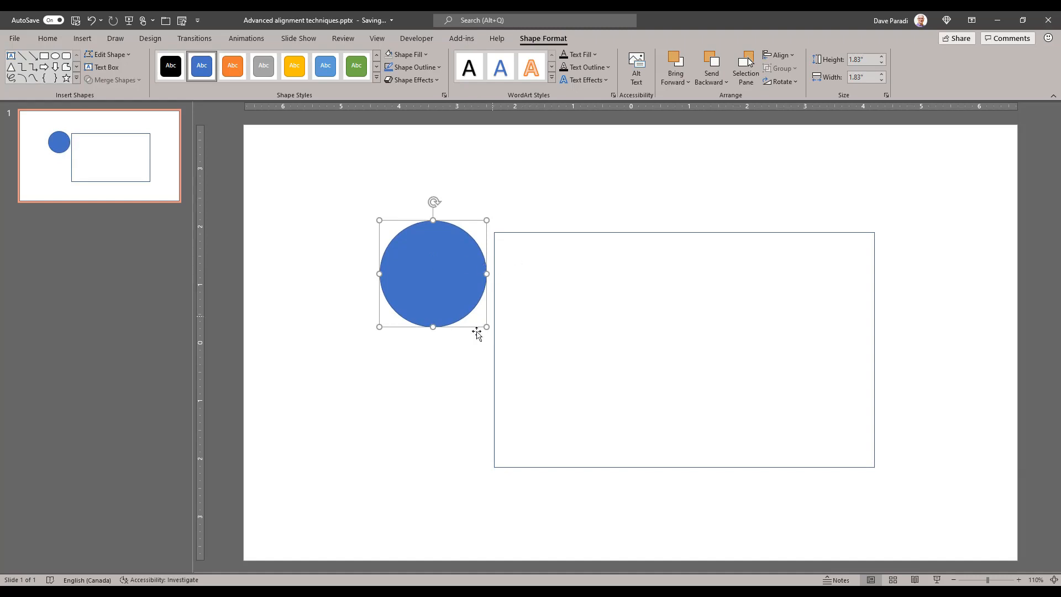
left_click(454, 356)
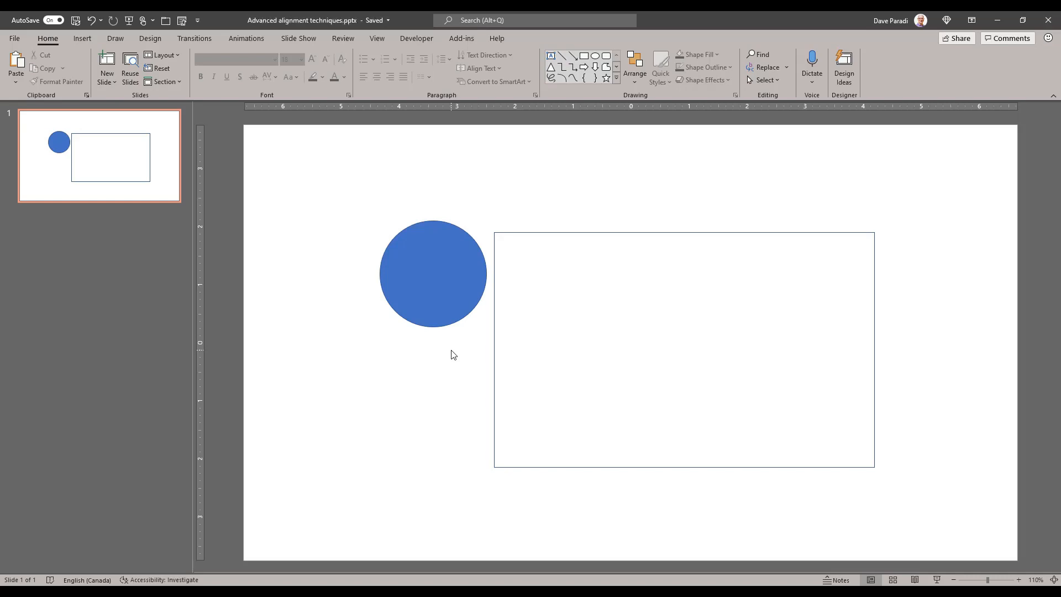
- Draw a straight vertical line about 3.54" long beside the circle and move it across the rectangle's upper edge
left_click(564, 56)
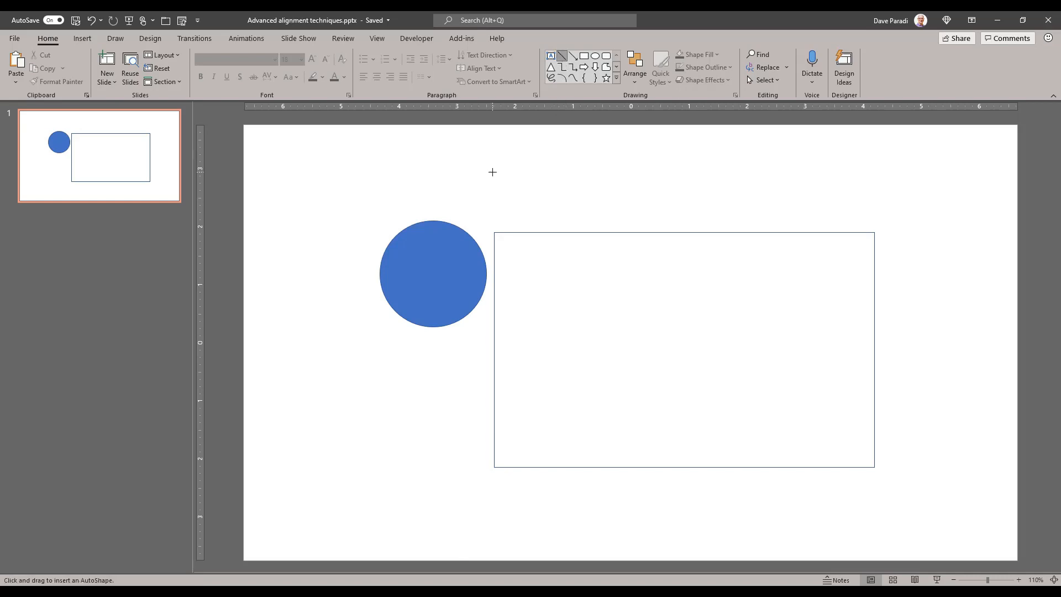
key("shift")
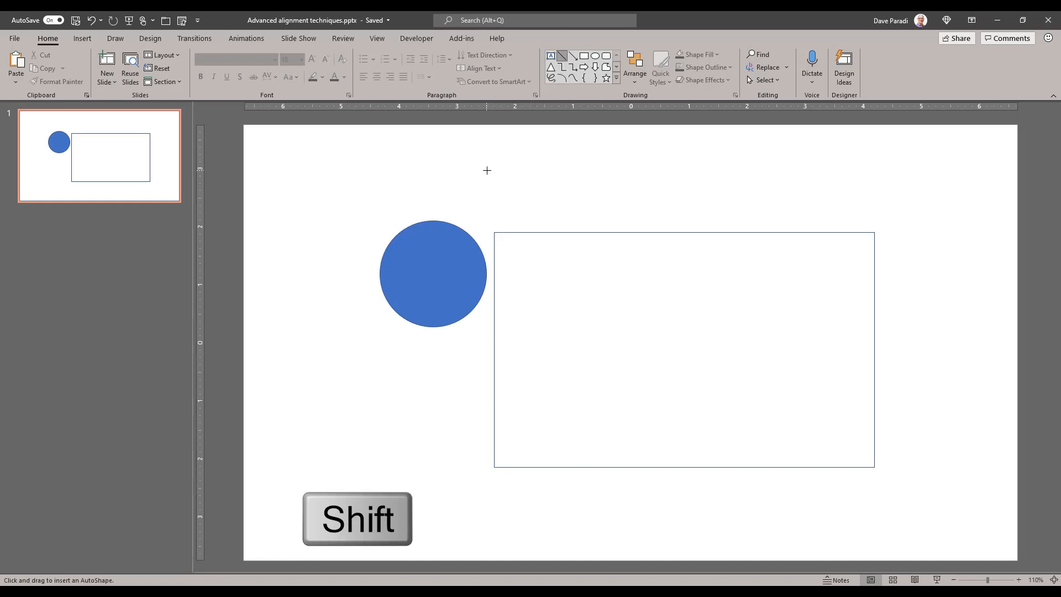
left_click_drag(479, 165, 455, 371)
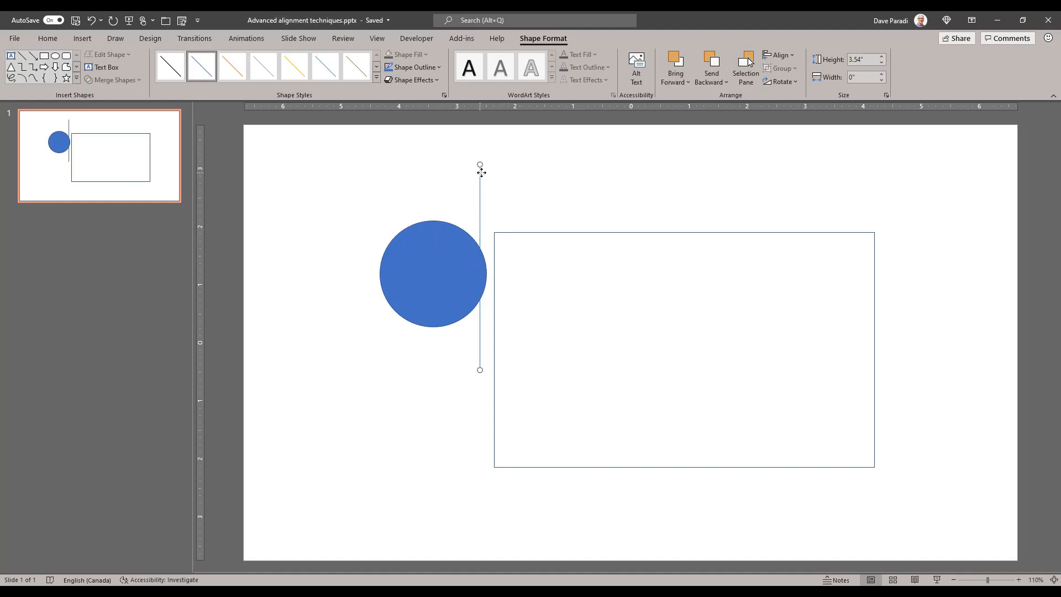
left_click_drag(481, 175, 516, 177)
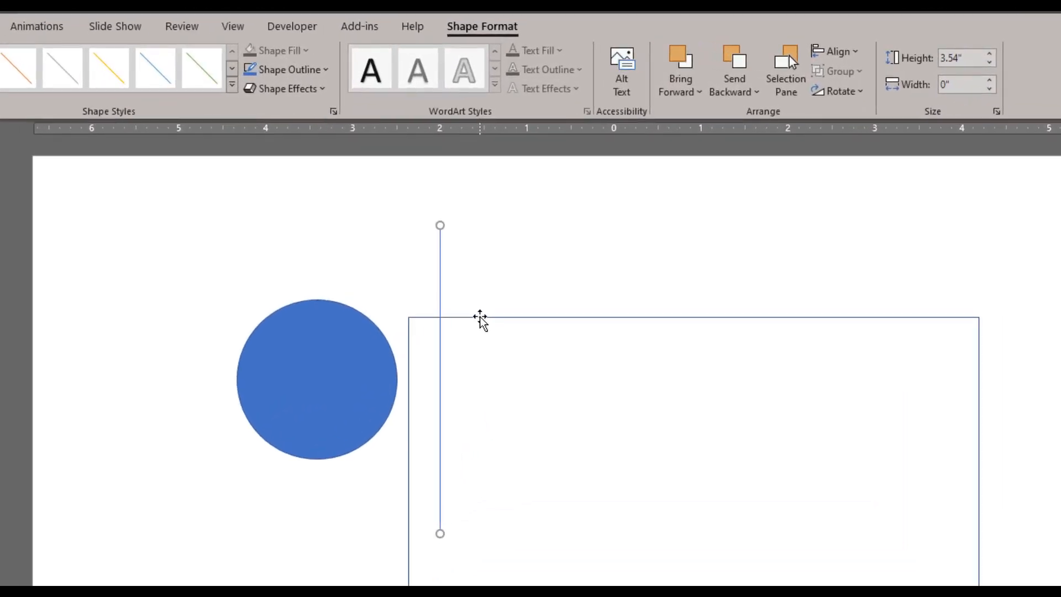
- Left-align the vertical line with the large rectangle so it sits on the rectangle's left edge
left_click(480, 319, "shift")
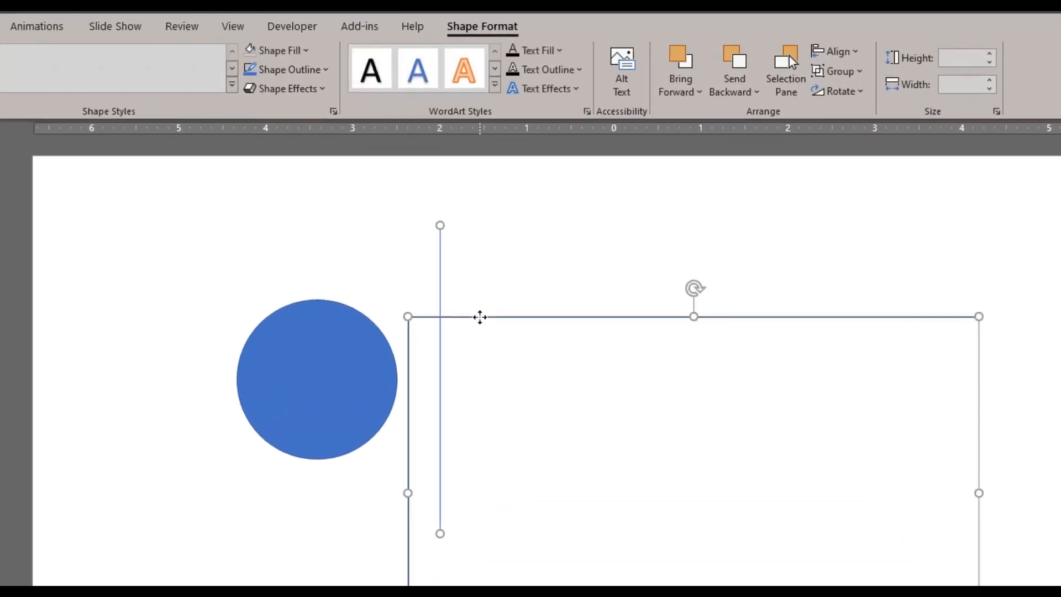
left_click(838, 51)
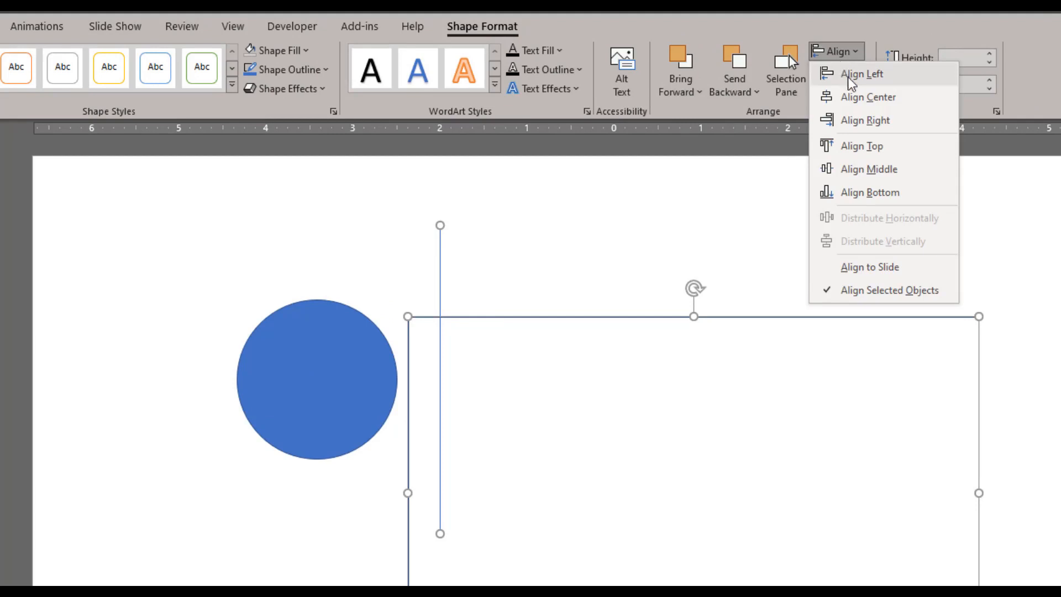
left_click(849, 78)
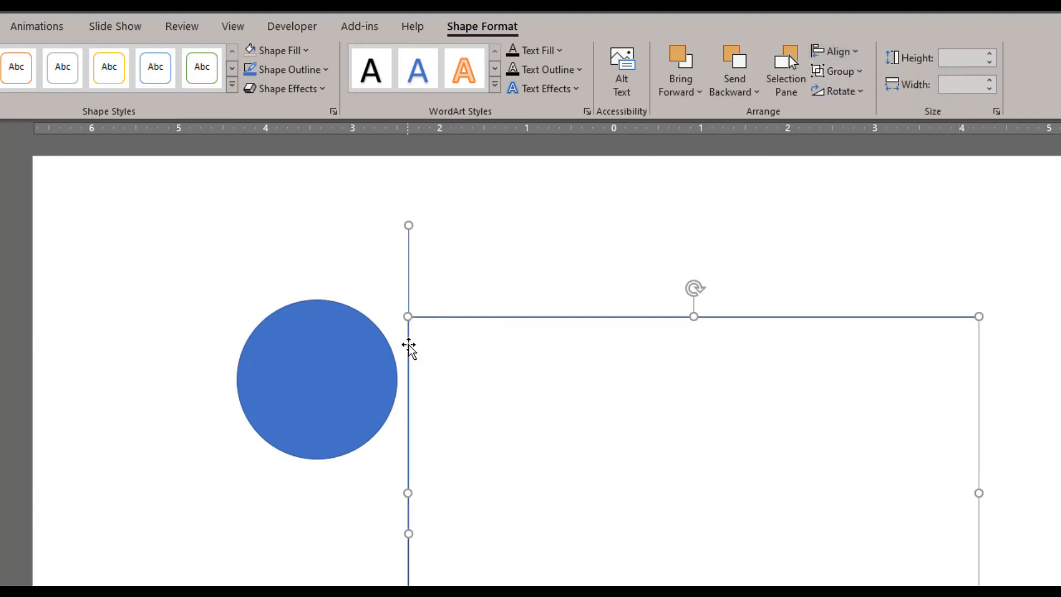
left_click(374, 496)
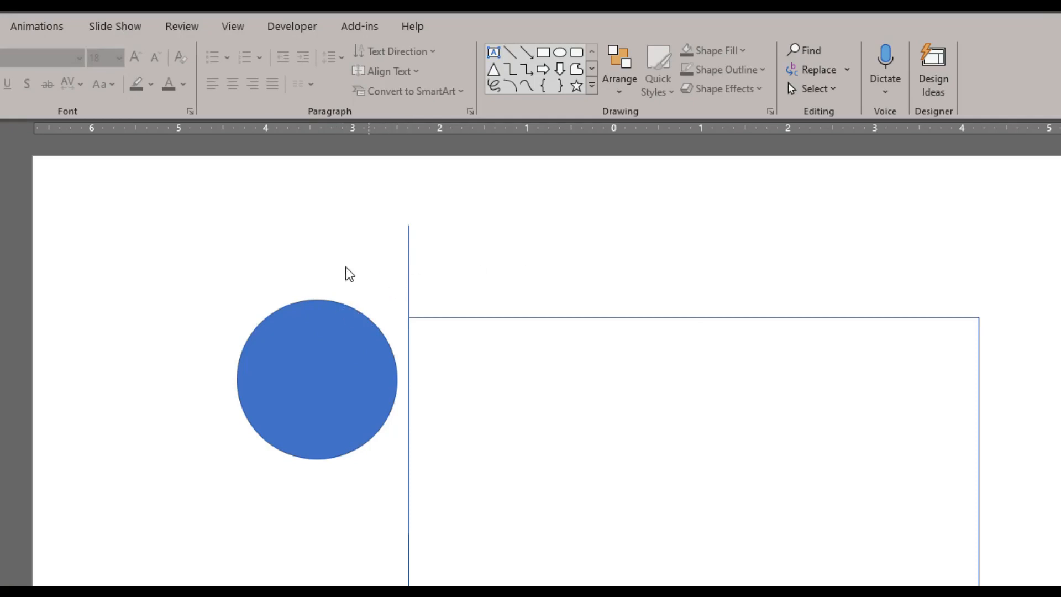
- Right-align the circle with the vertical line so its right edge meets the rectangle's left edge
left_click(339, 322)
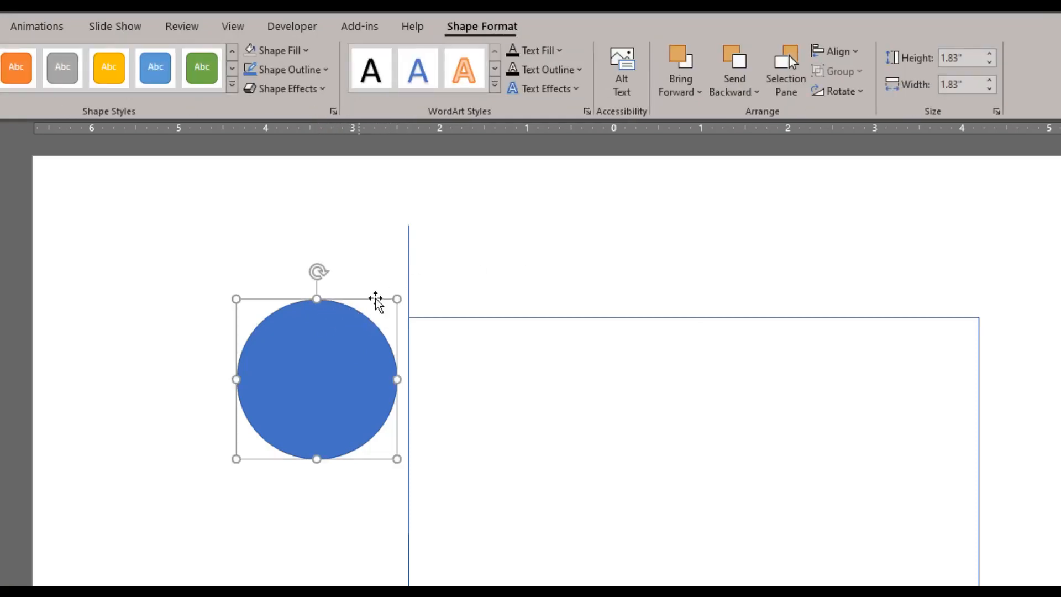
left_click(409, 280, "shift")
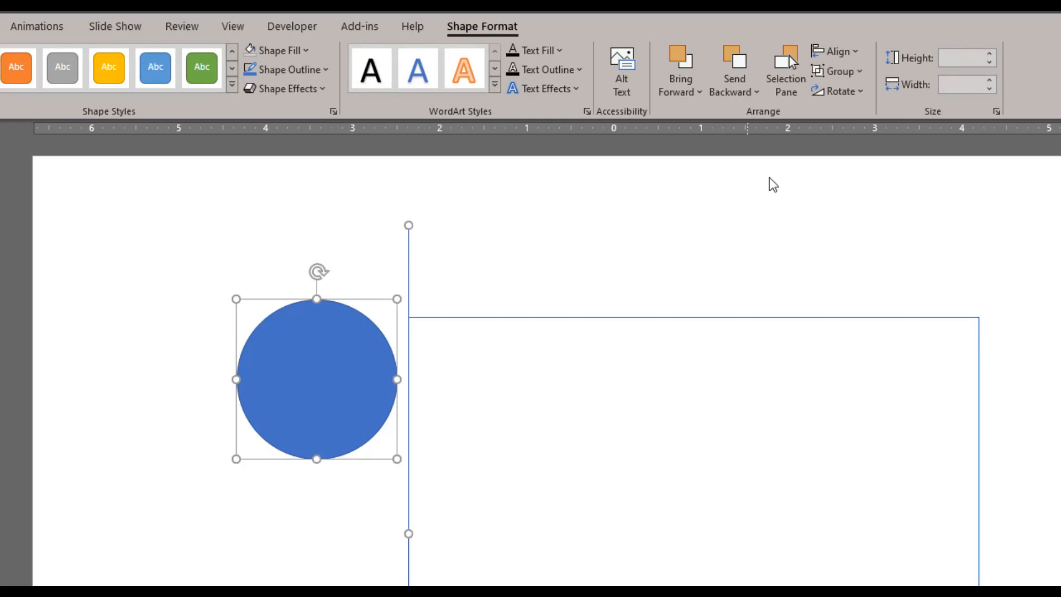
left_click(855, 53)
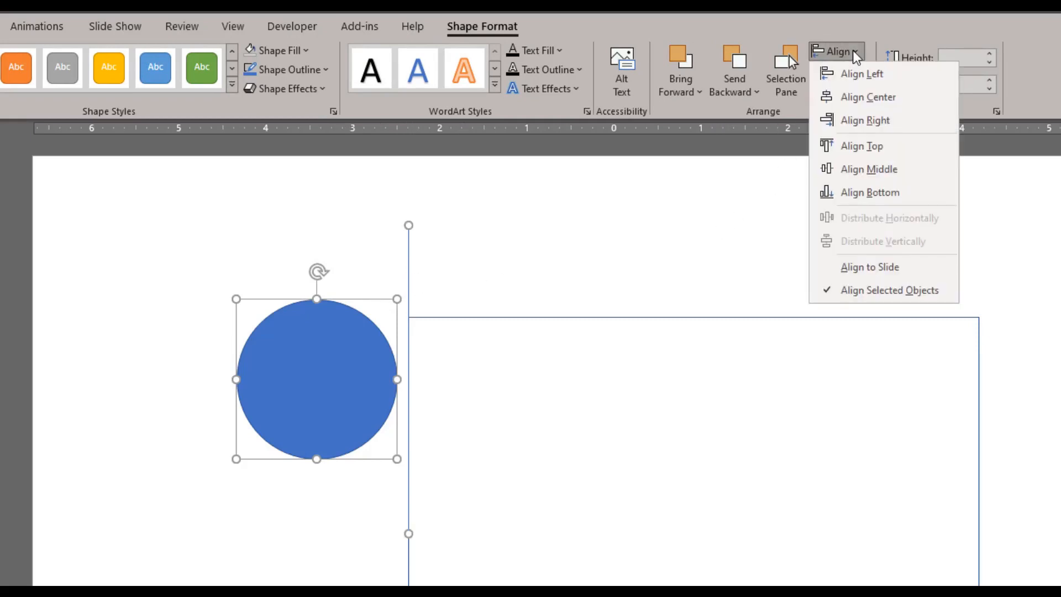
left_click(860, 122)
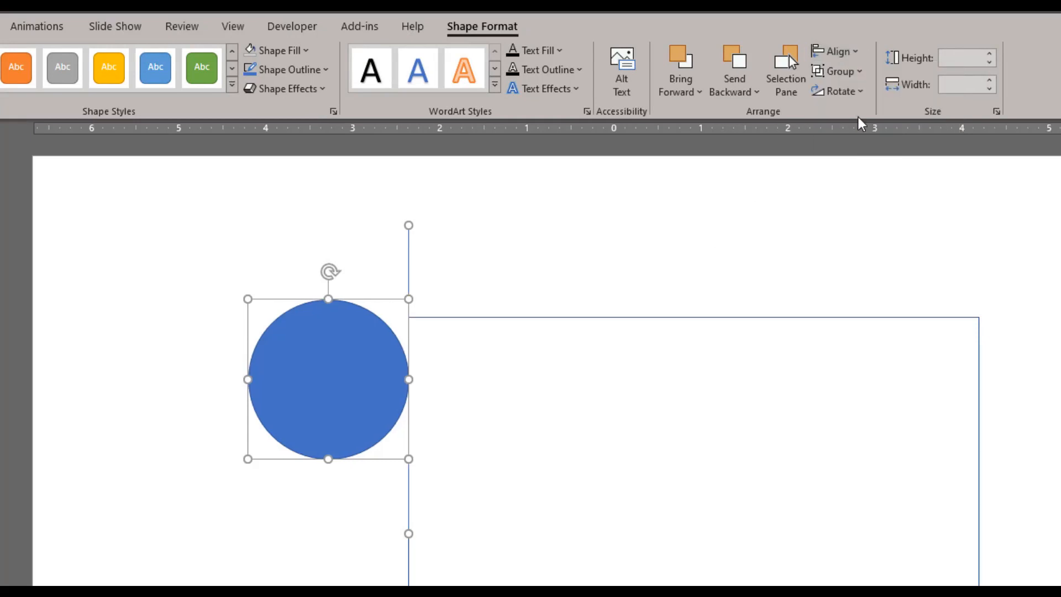
left_click(477, 255)
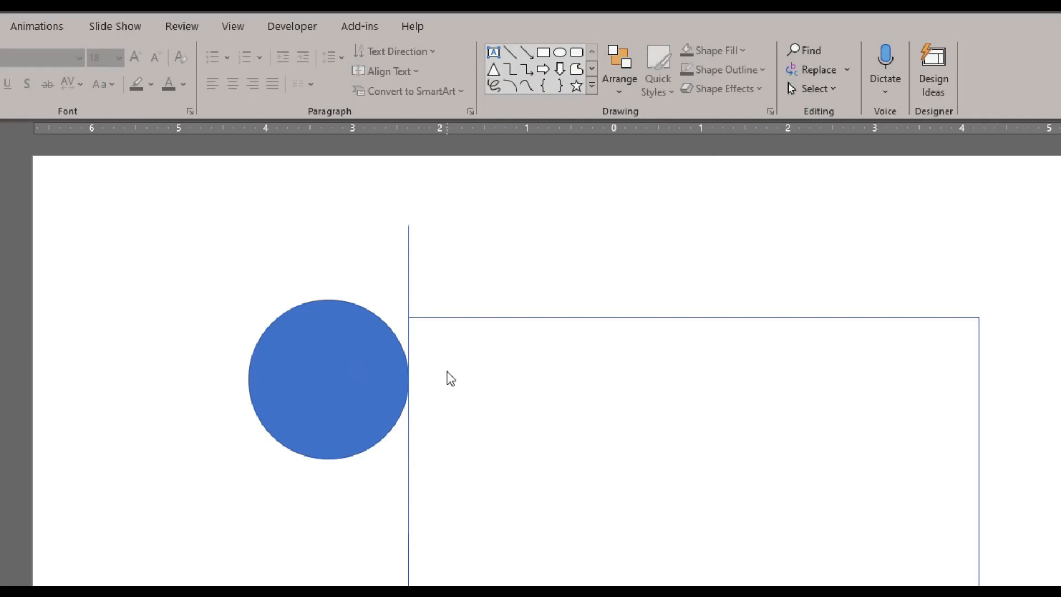
- Delete the vertical helper line
left_click(409, 254)
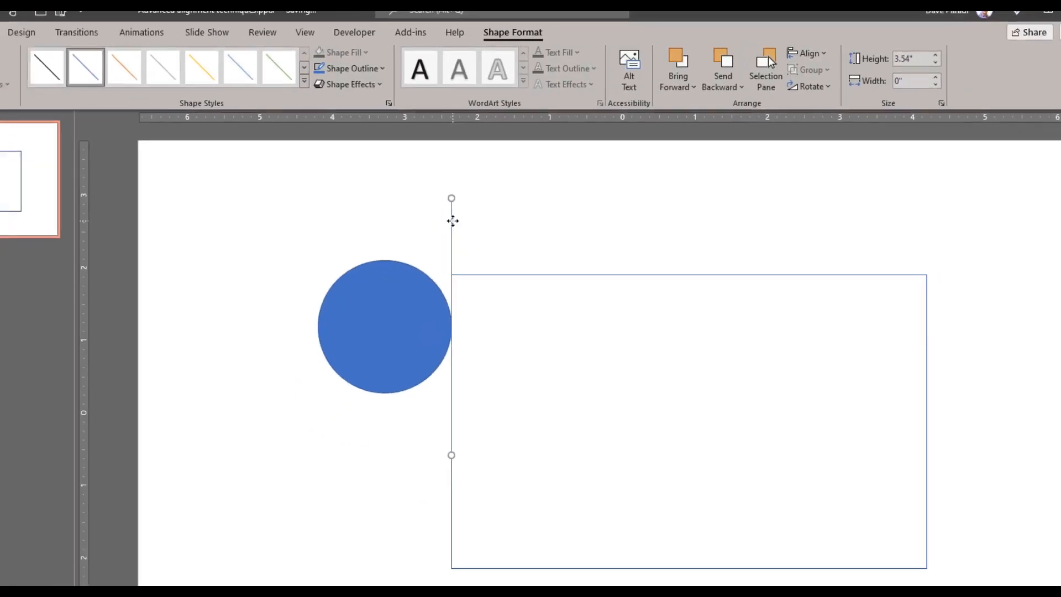
key("Delete")
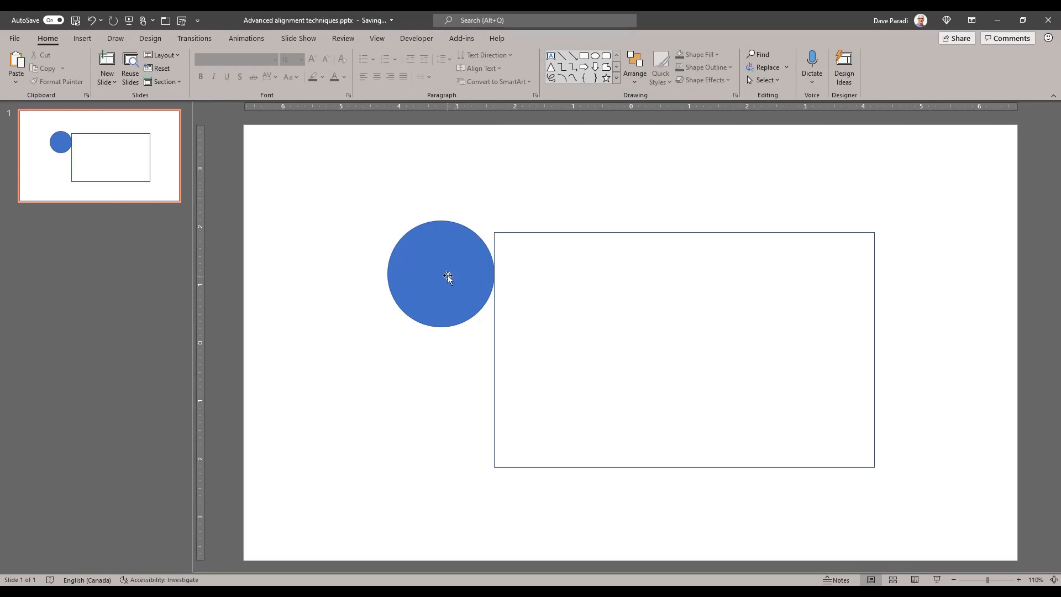
- Move the circle up and to the left, clear of the large rectangle
left_click_drag(447, 276, 402, 248)
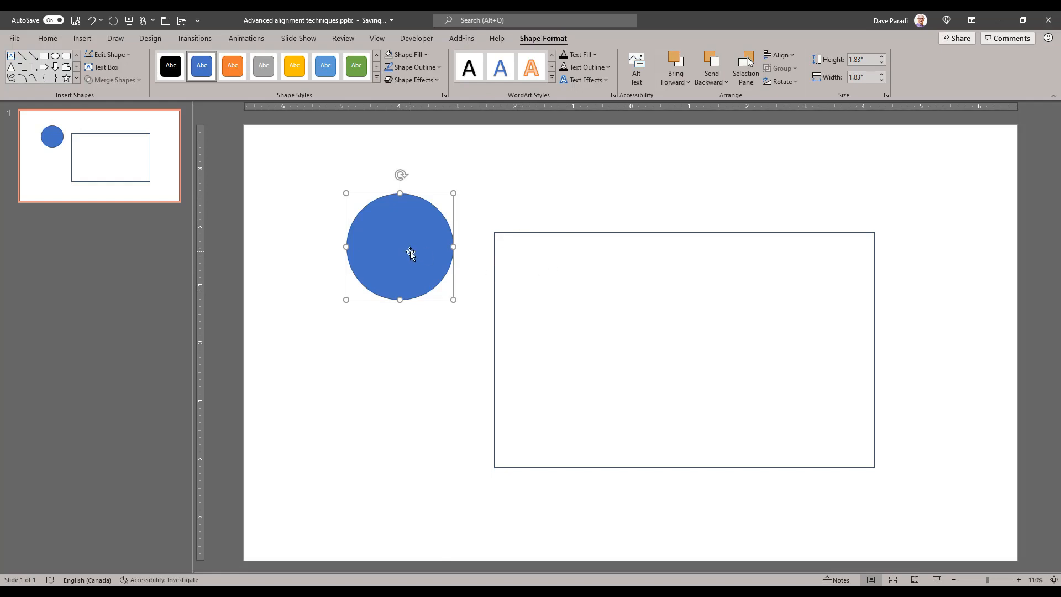
left_click_drag(411, 254, 429, 251)
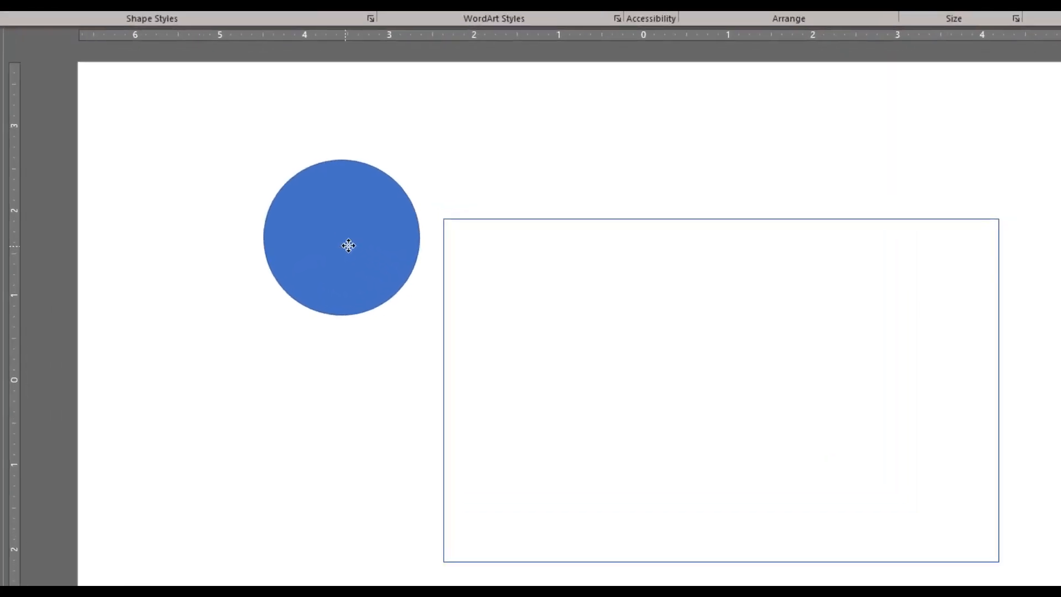
left_click_drag(348, 245, 305, 243)
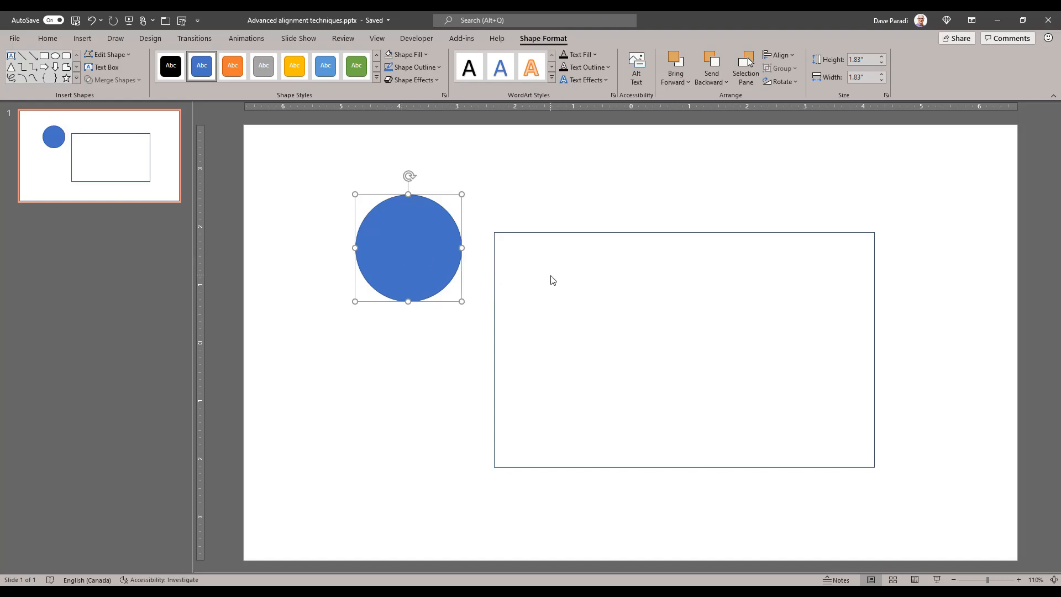
- Draw a narrow rectangle about 2.05" high and 0.88" wide below the circle
left_click(433, 338)
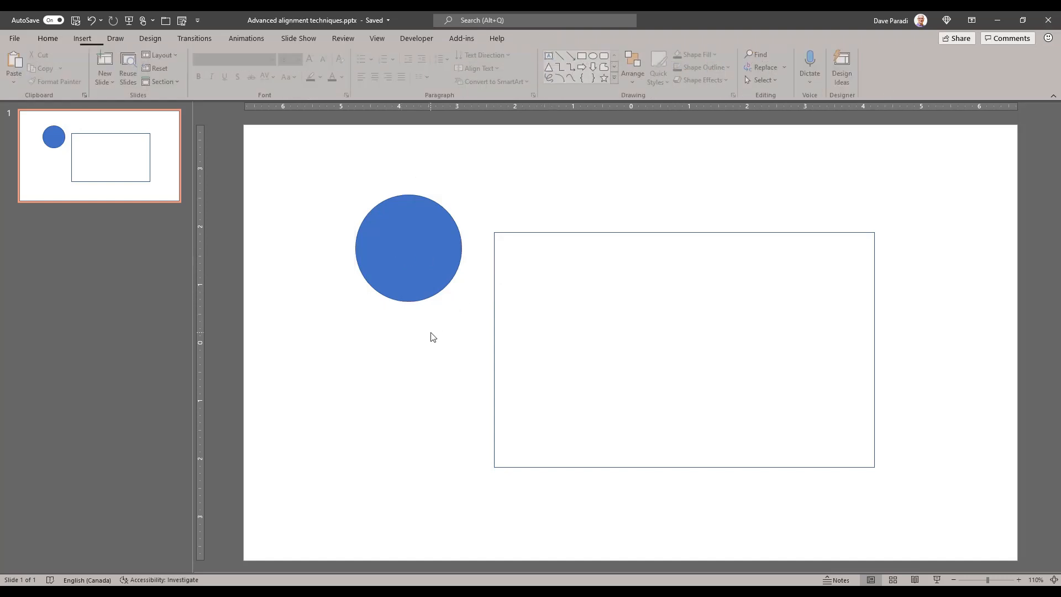
left_click(585, 56)
mouse_move(363, 330)
left_mouse_down()
mouse_move(339, 427)
mouse_move(414, 449)
left_mouse_up()
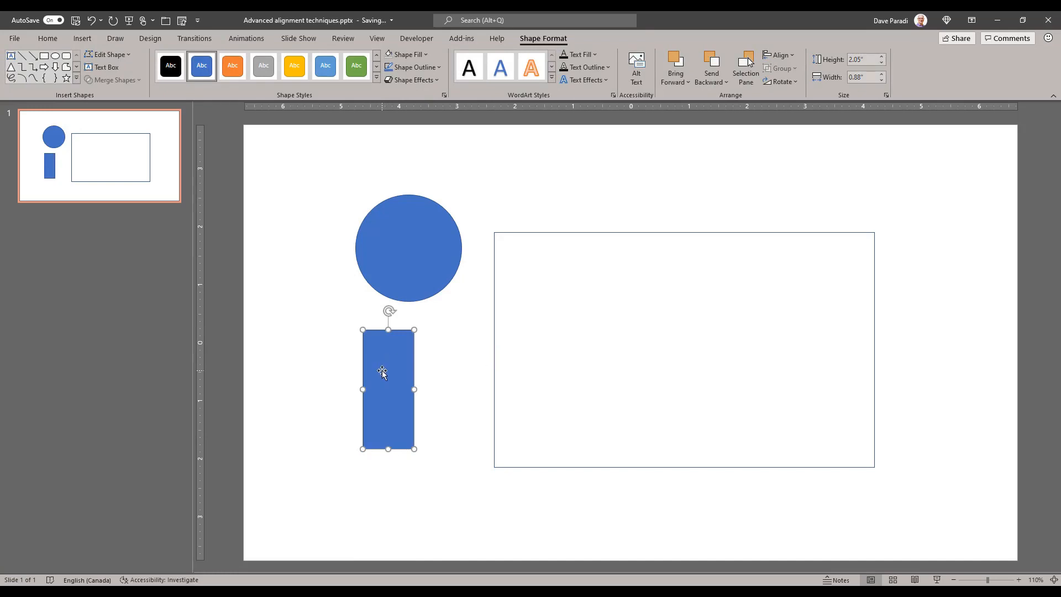
- Check the circle's width and switch to Calculator to work out two thirds of it, as 1.83 ÷ 3 × 2
left_click(412, 264)
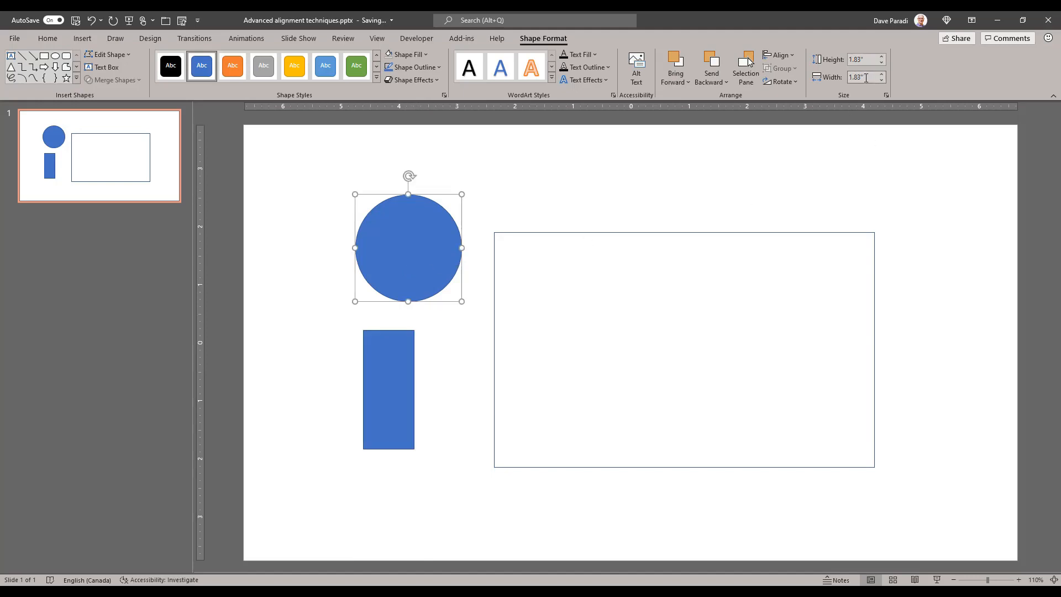
left_click(320, 591)
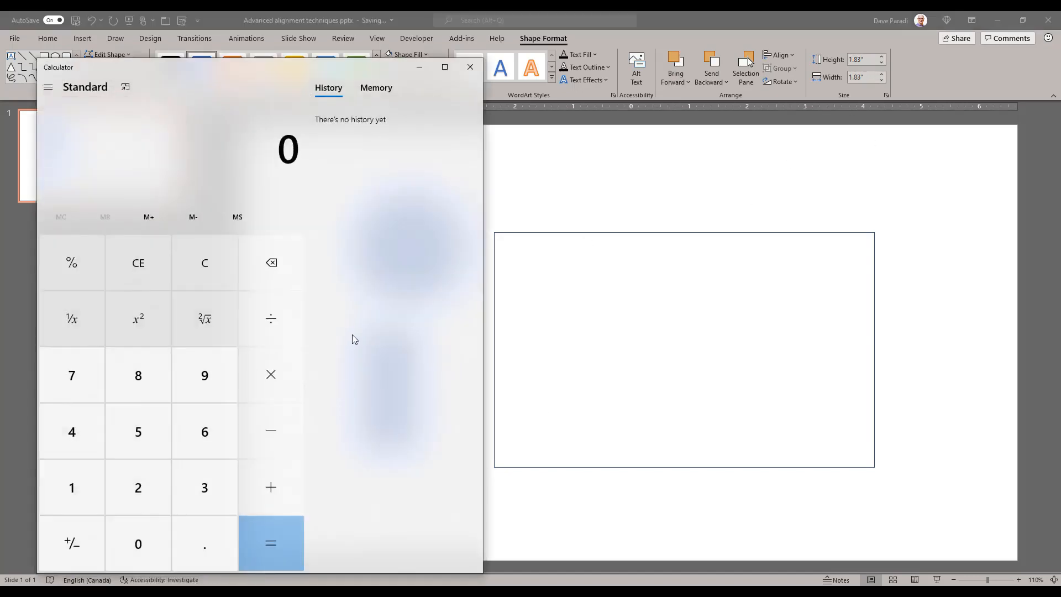
type("1.83 ÷ ")
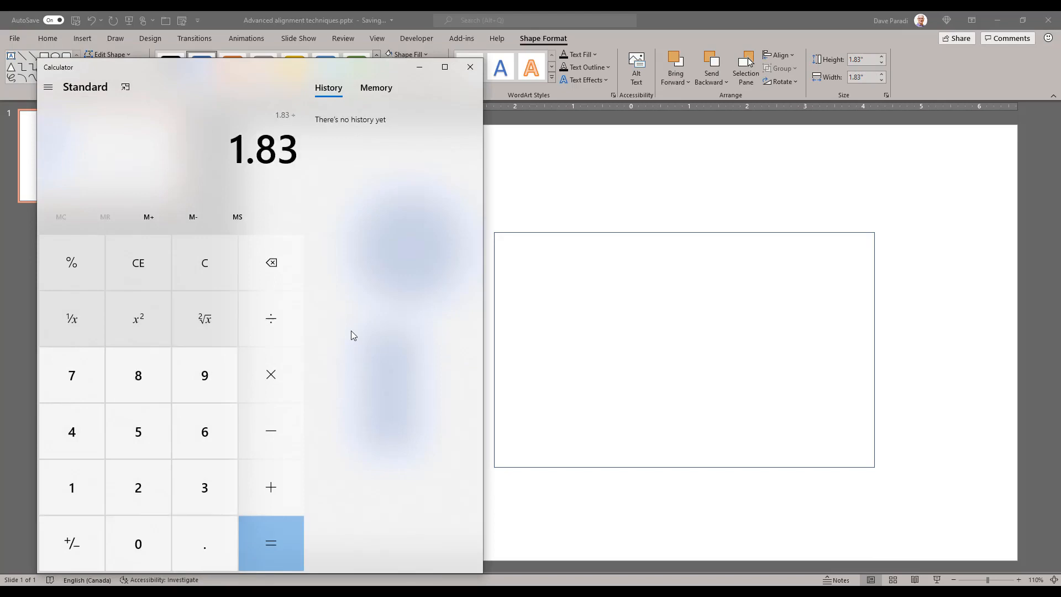
type("3")
key("Return")
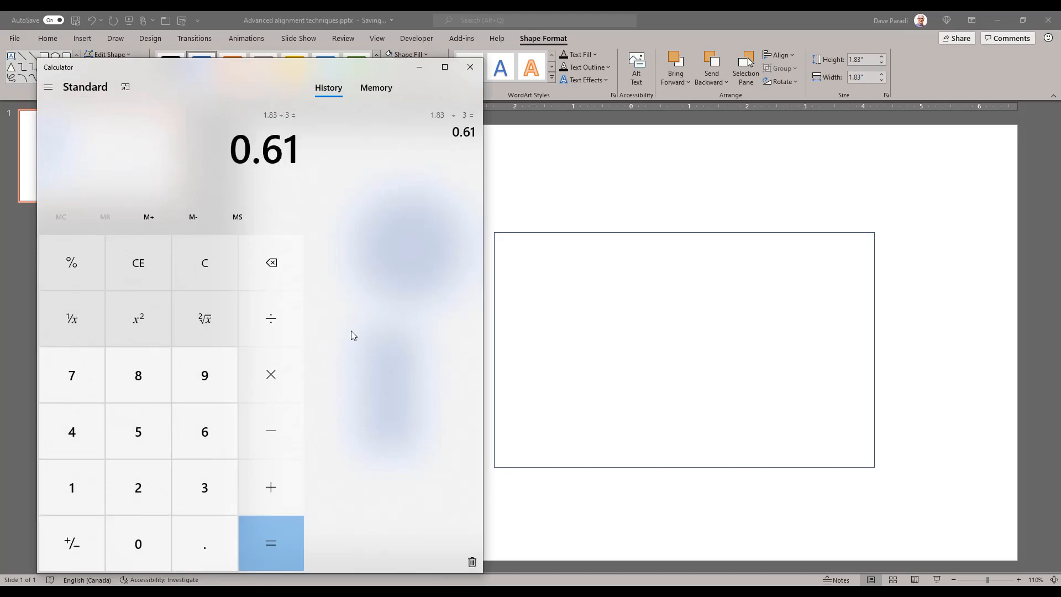
type("*2")
key("Return")
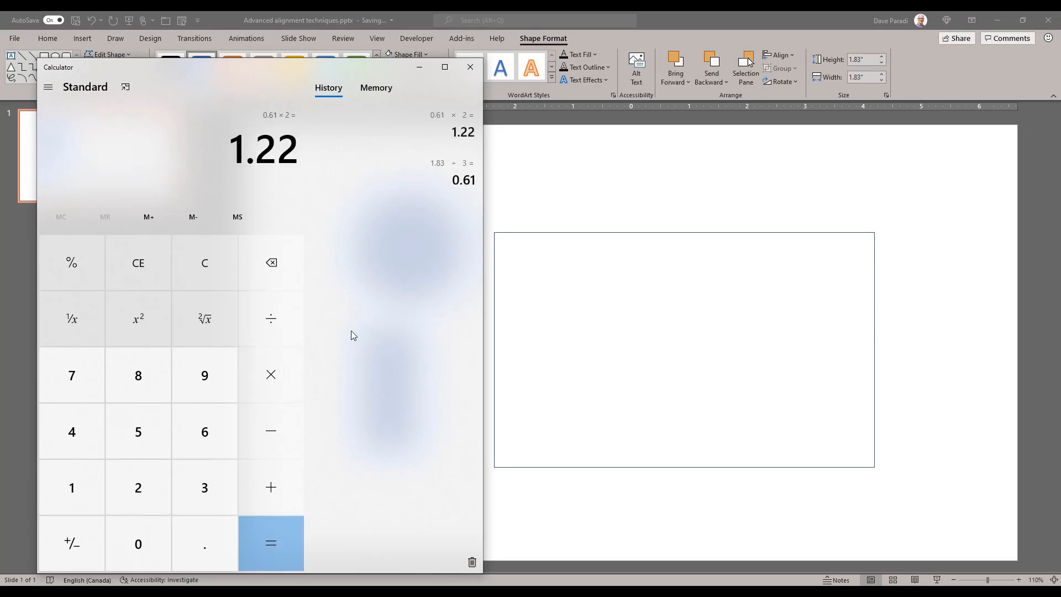
left_click(425, 72)
- Set the narrow helper rectangle's width to 1.22"
left_click(393, 400)
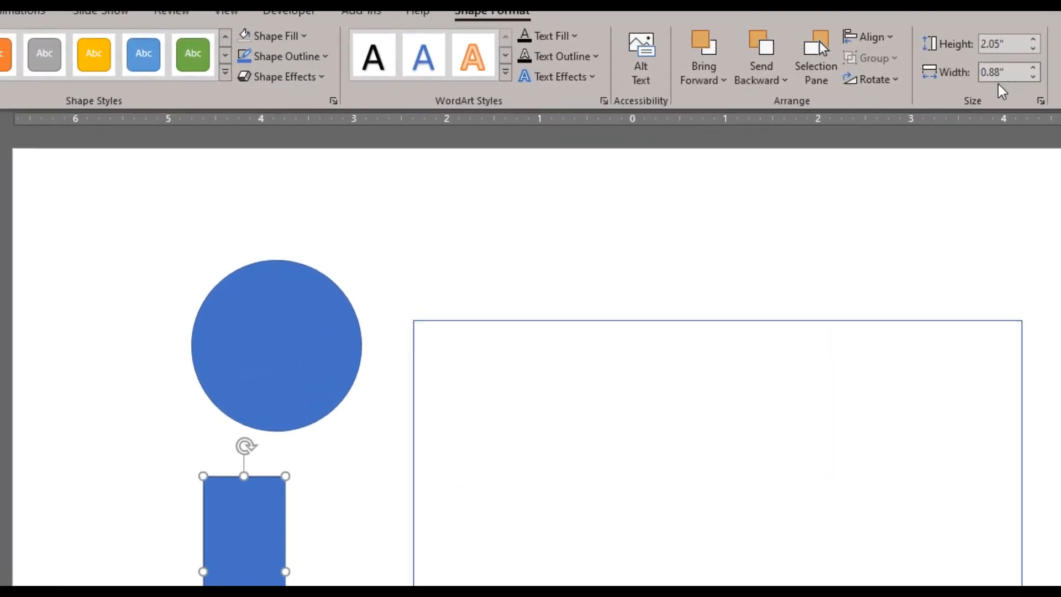
left_click(1005, 72)
key("Return")
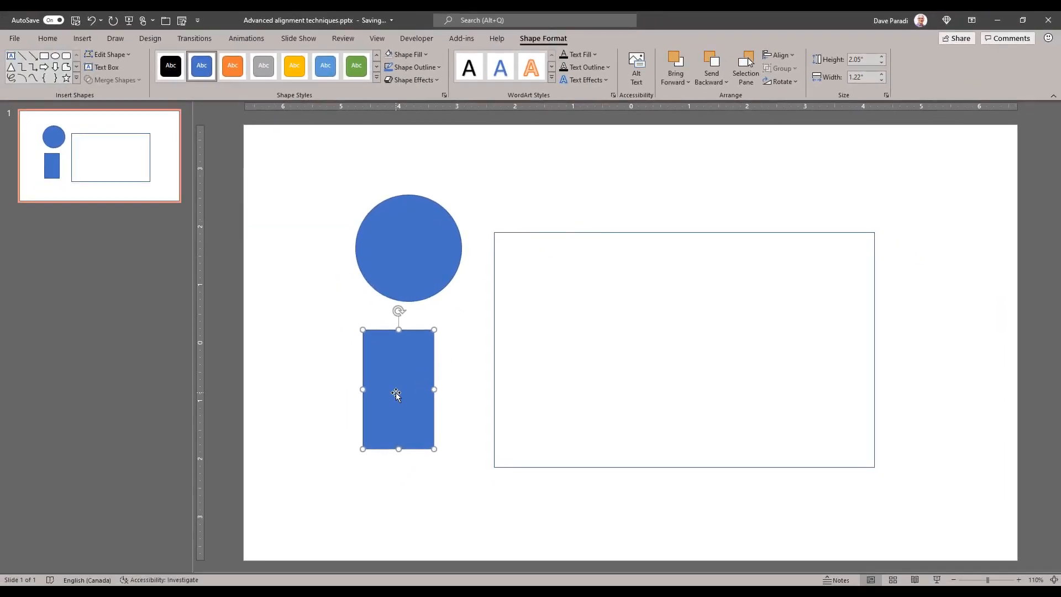
- Move the helper rectangle over the large rectangle's upper-left area and align the left edges of both rectangles
left_click_drag(396, 393, 547, 269)
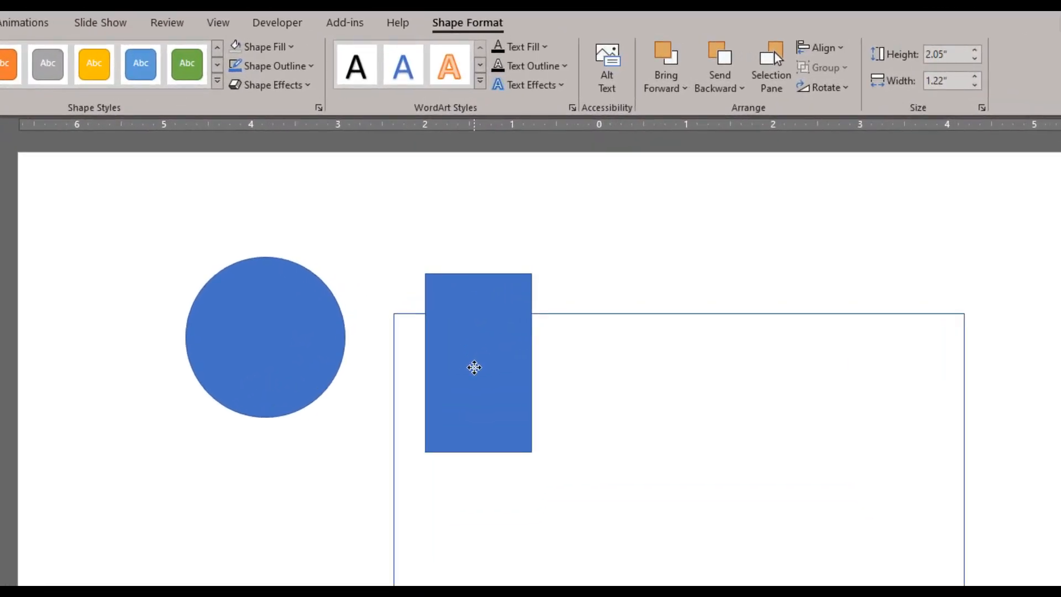
left_click_drag(474, 368, 474, 367)
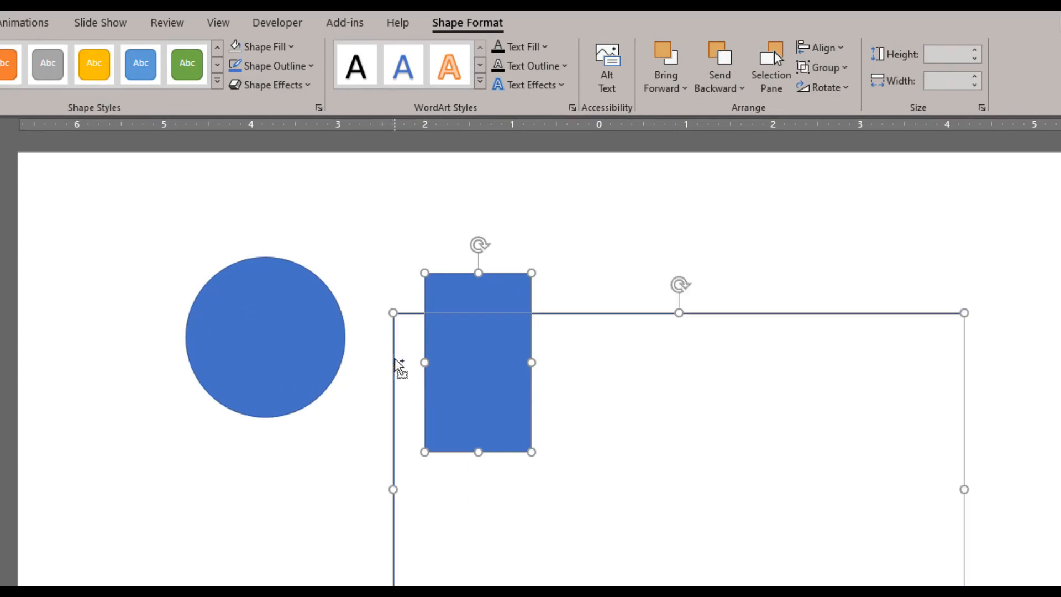
left_click(393, 358, "shift")
left_click(835, 51)
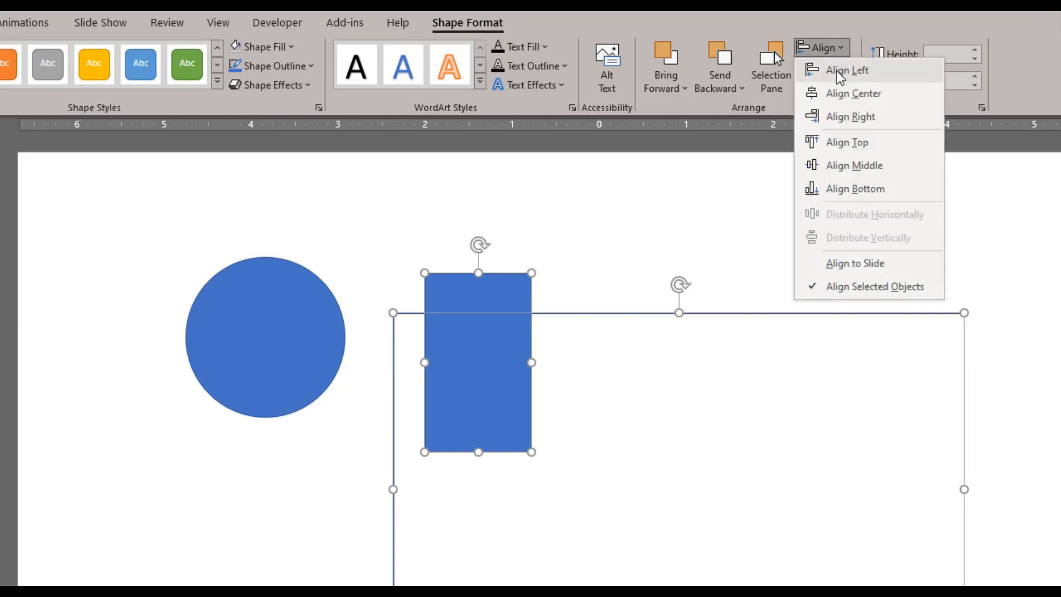
left_click(839, 72)
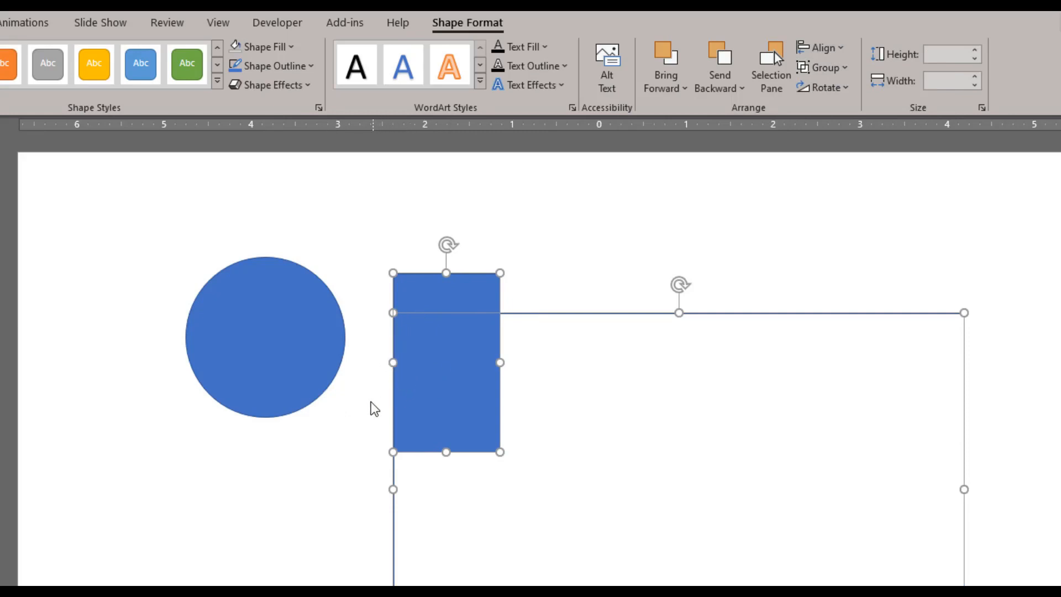
left_click(349, 410)
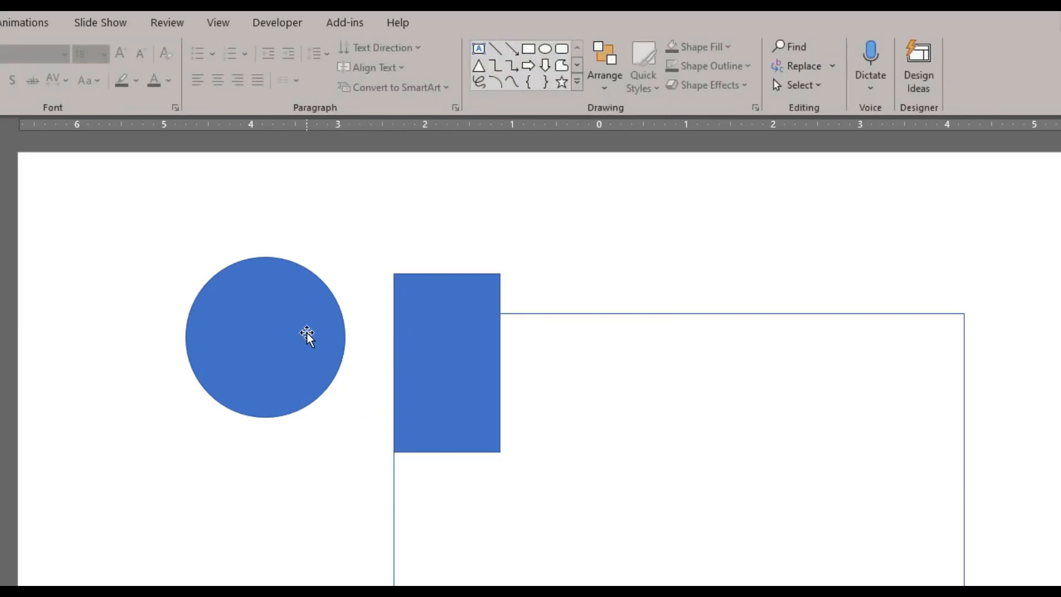
- Move the circle slightly up and right-align it with the helper rectangle
left_click_drag(286, 334, 293, 285)
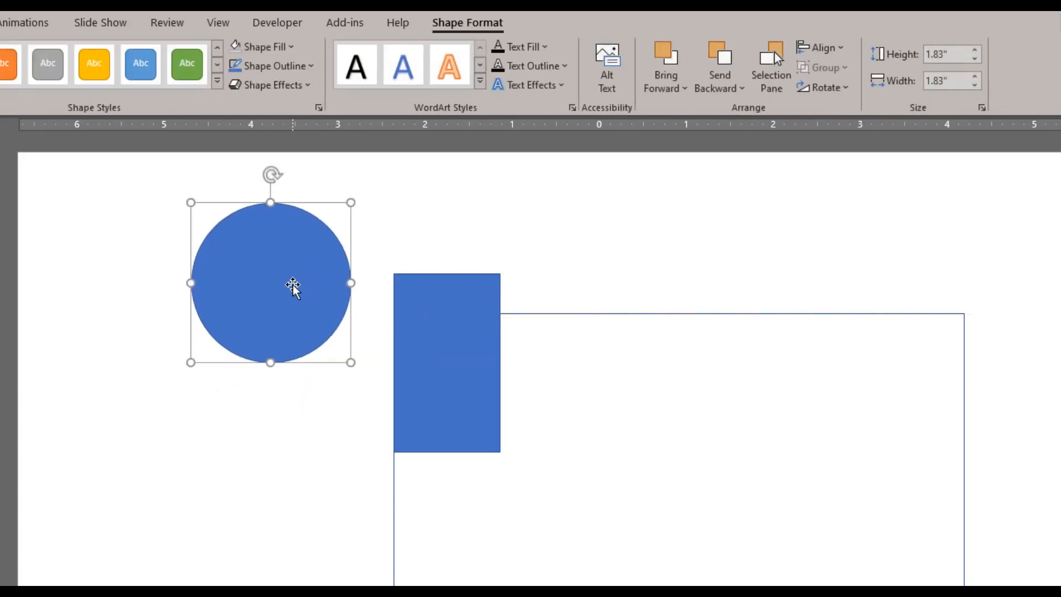
left_click(413, 327, "shift")
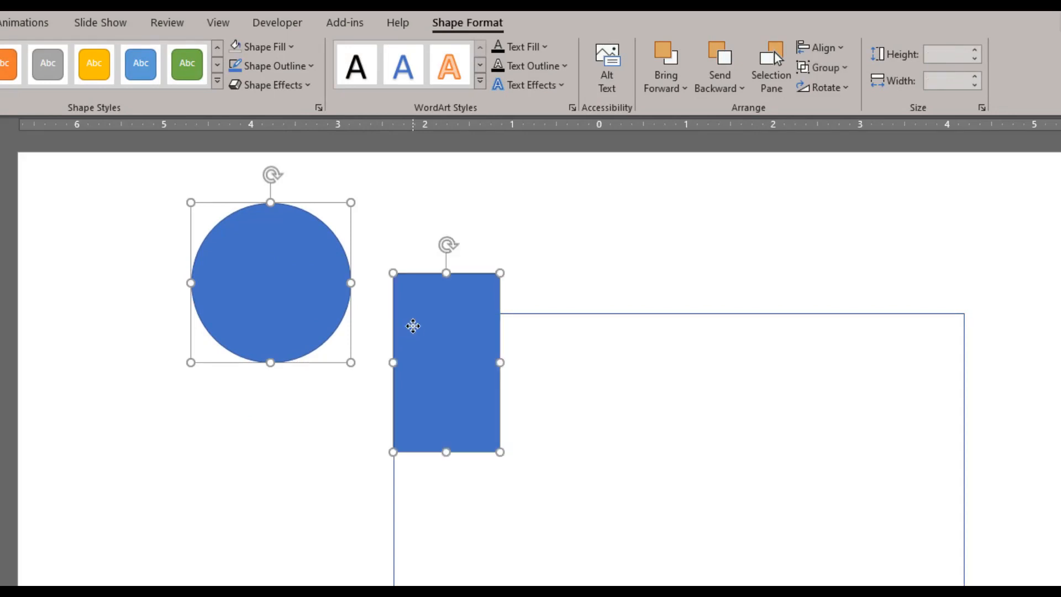
left_click(837, 48)
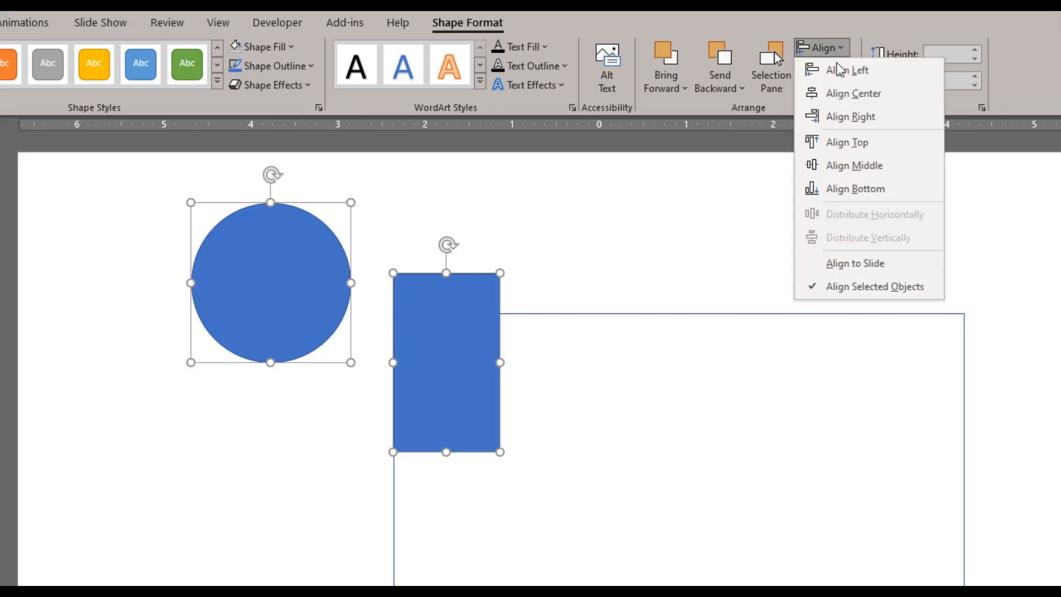
left_click(850, 116)
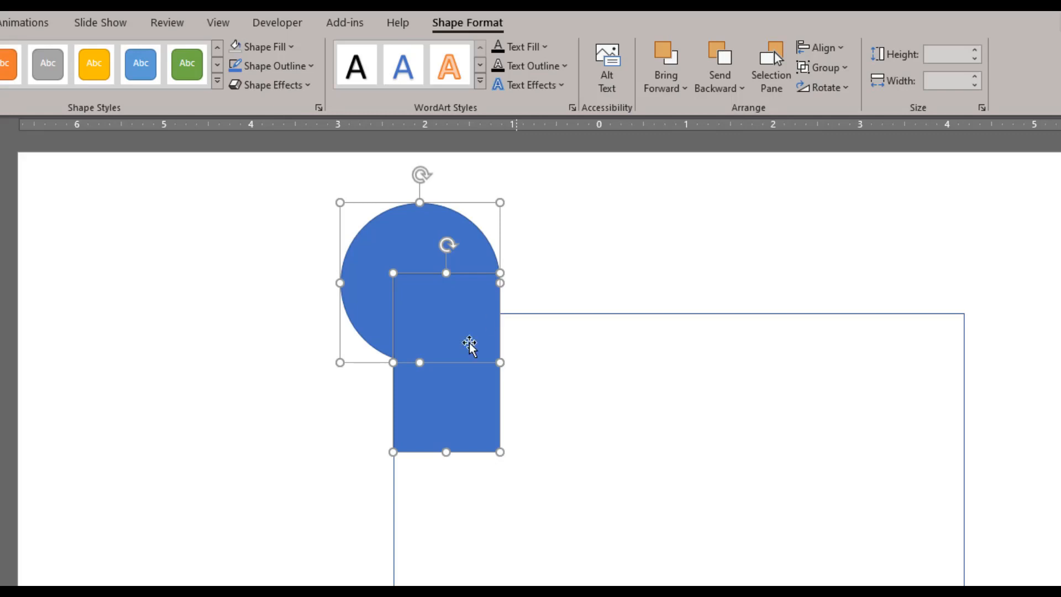
left_click(323, 425)
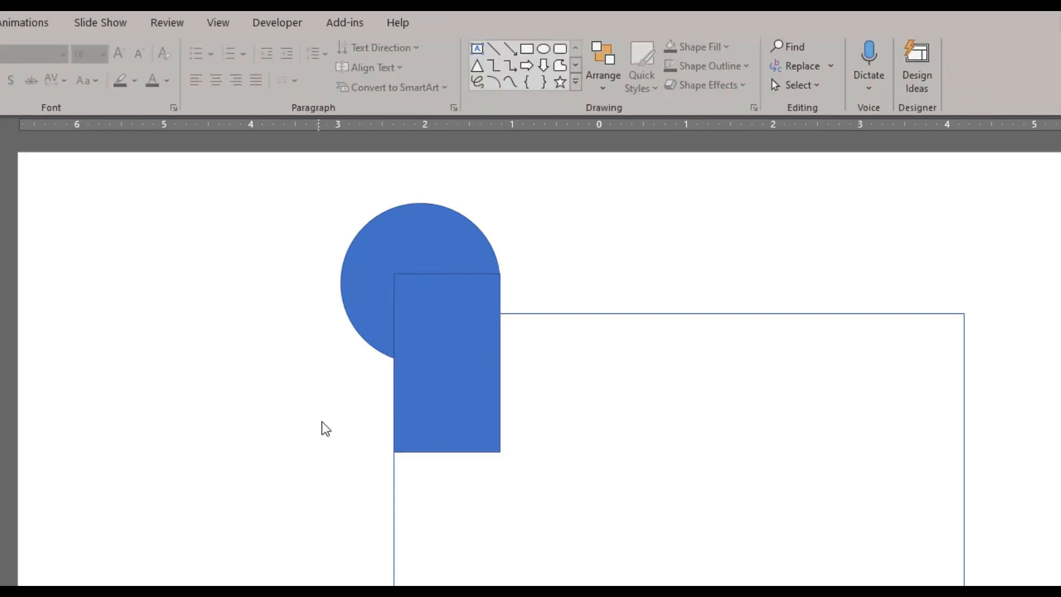
- Rotate the helper rectangle 90° clockwise and shift it slightly down, below the large rectangle's top edge
left_click(456, 412)
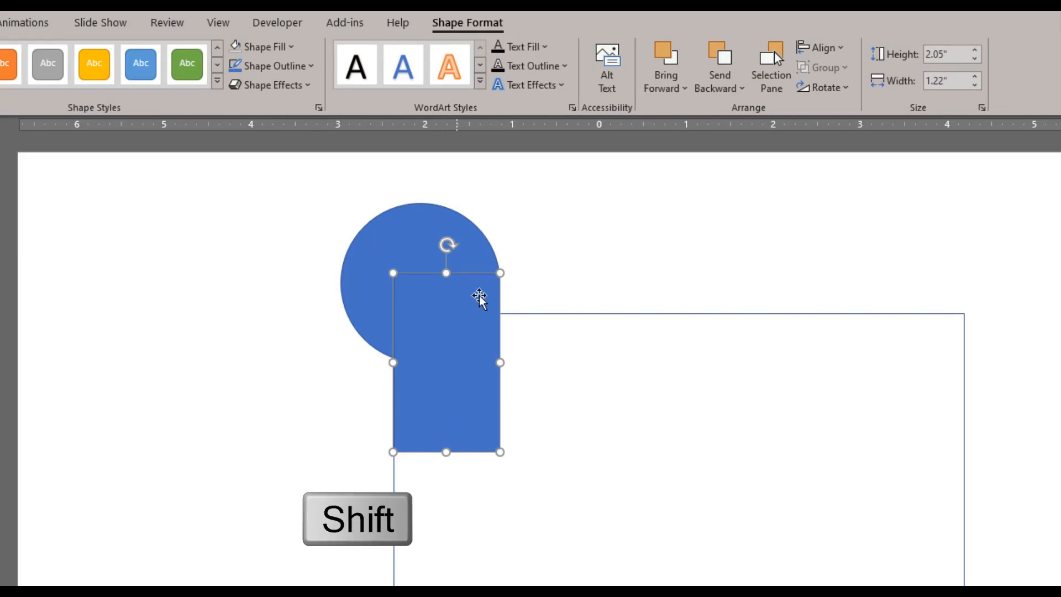
left_click_drag(446, 244, 545, 381)
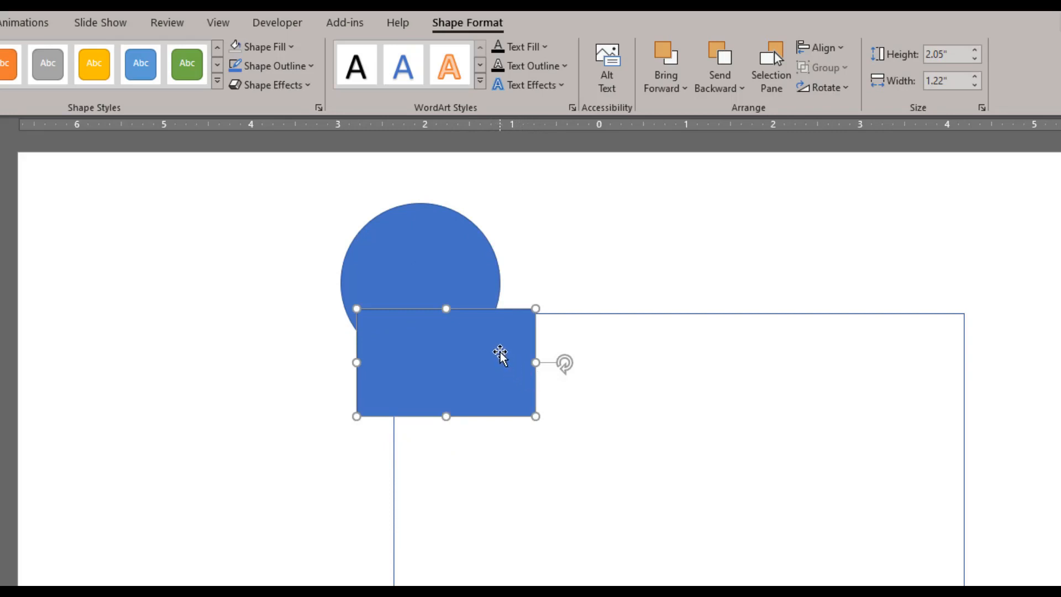
left_click_drag(488, 366, 490, 395)
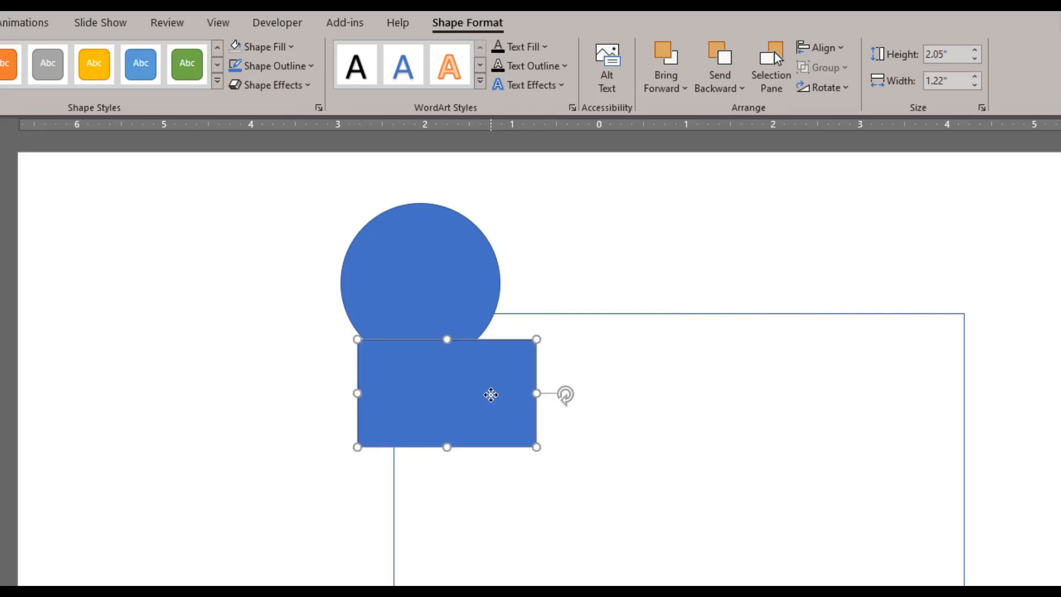
- Align the top edge of the rotated helper rectangle with the top edge of the large rectangle
left_click(626, 314, "shift")
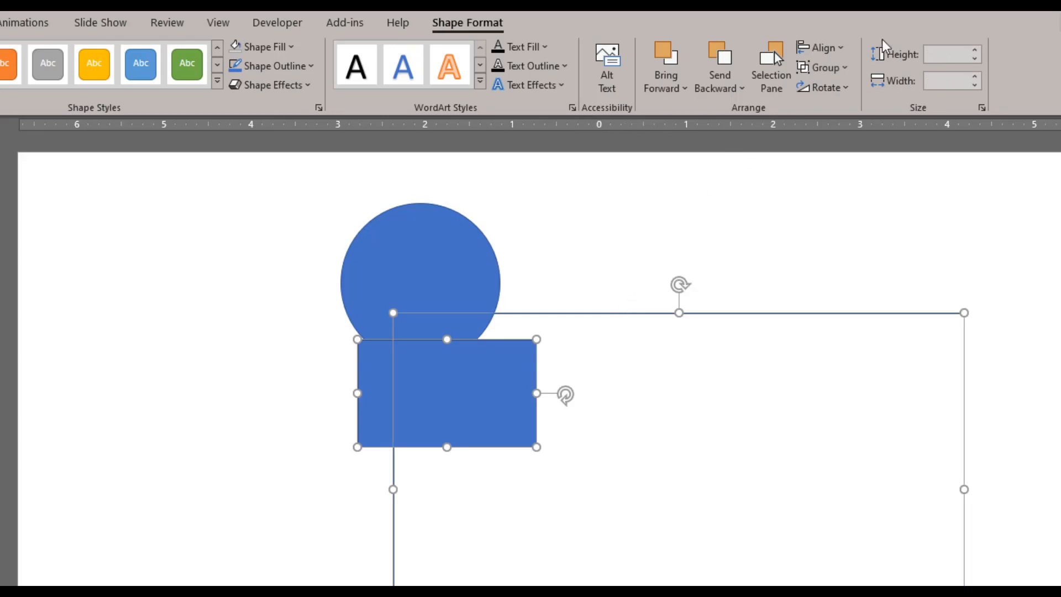
left_click(823, 49)
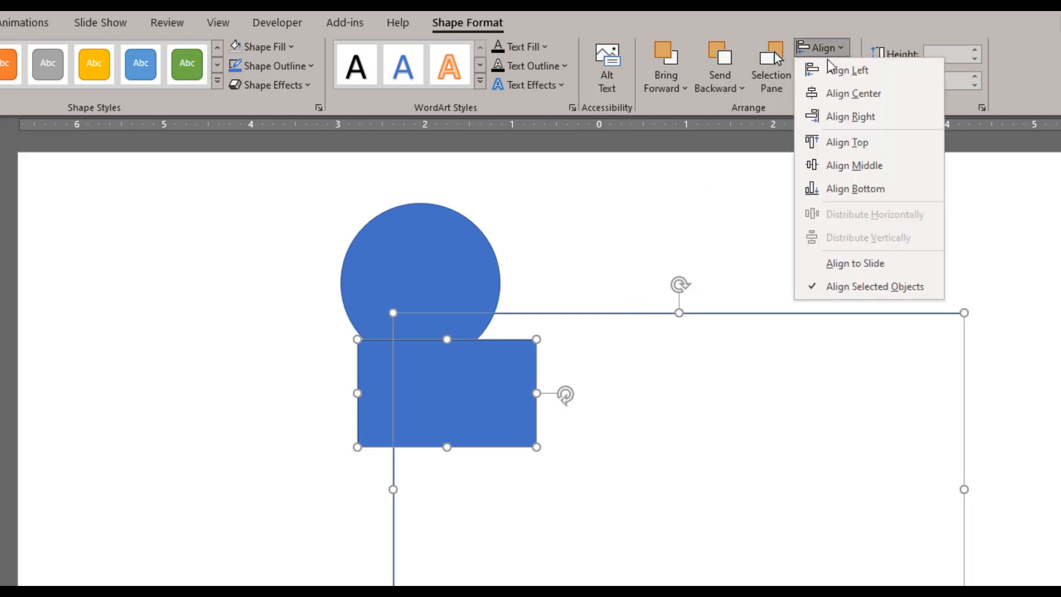
left_click(851, 142)
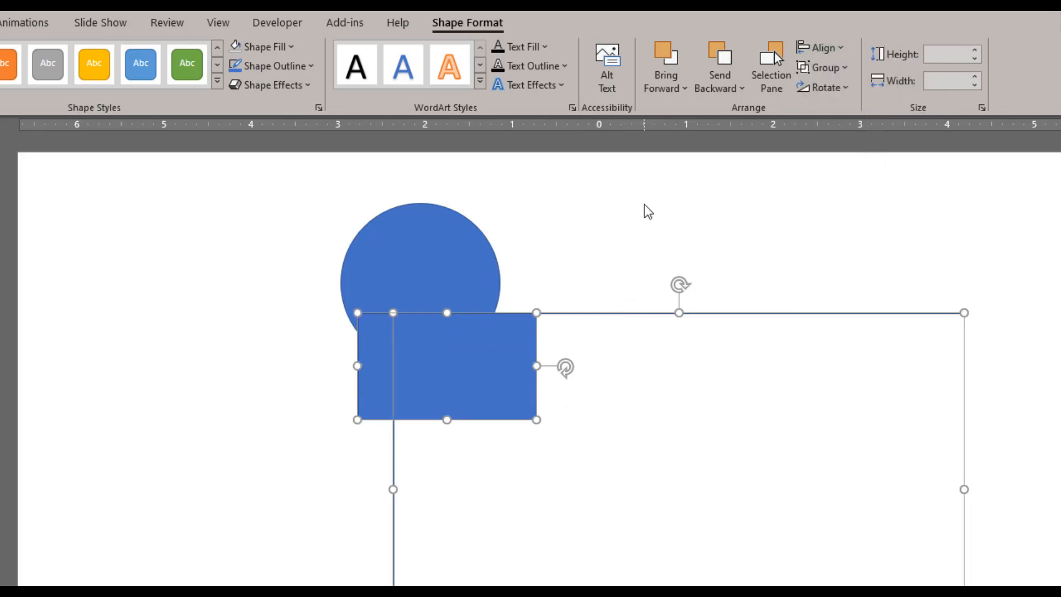
left_click(296, 403)
- Align the bottom of the circle with the bottom of the rotated helper rectangle
left_click(412, 368)
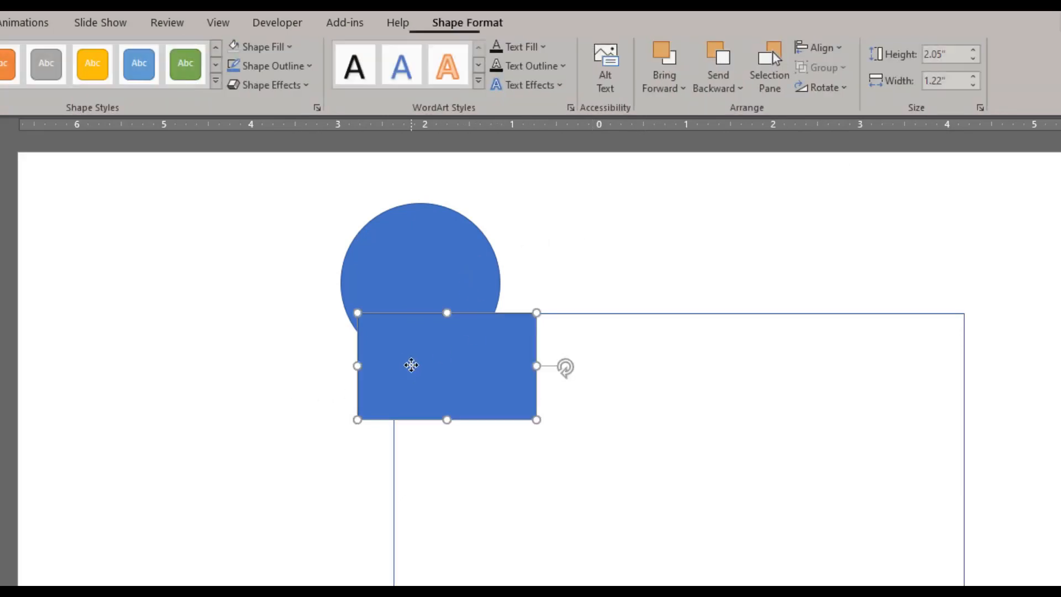
left_click(441, 271, "shift")
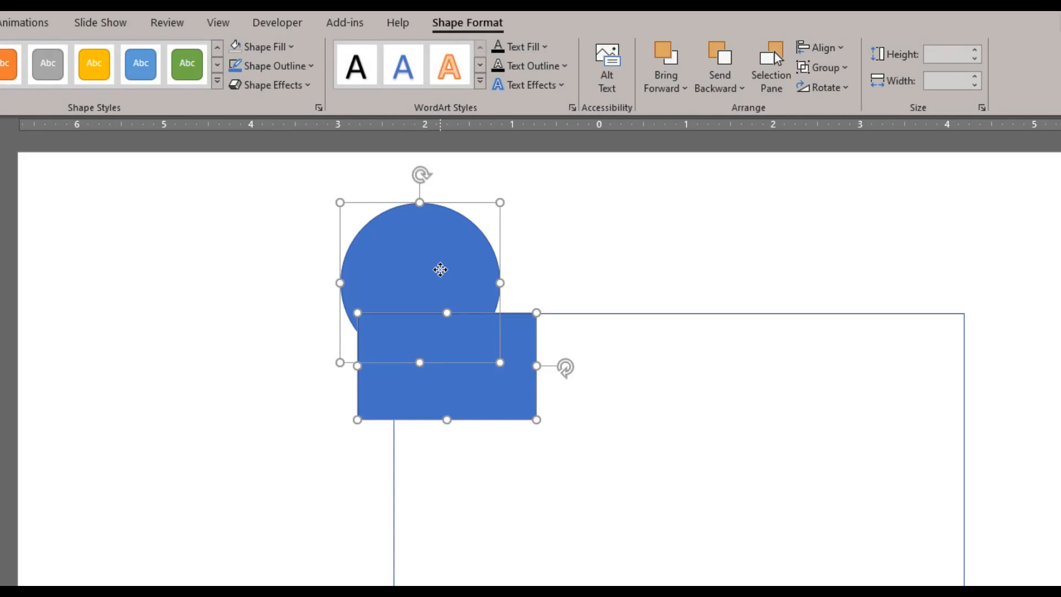
left_click(837, 48)
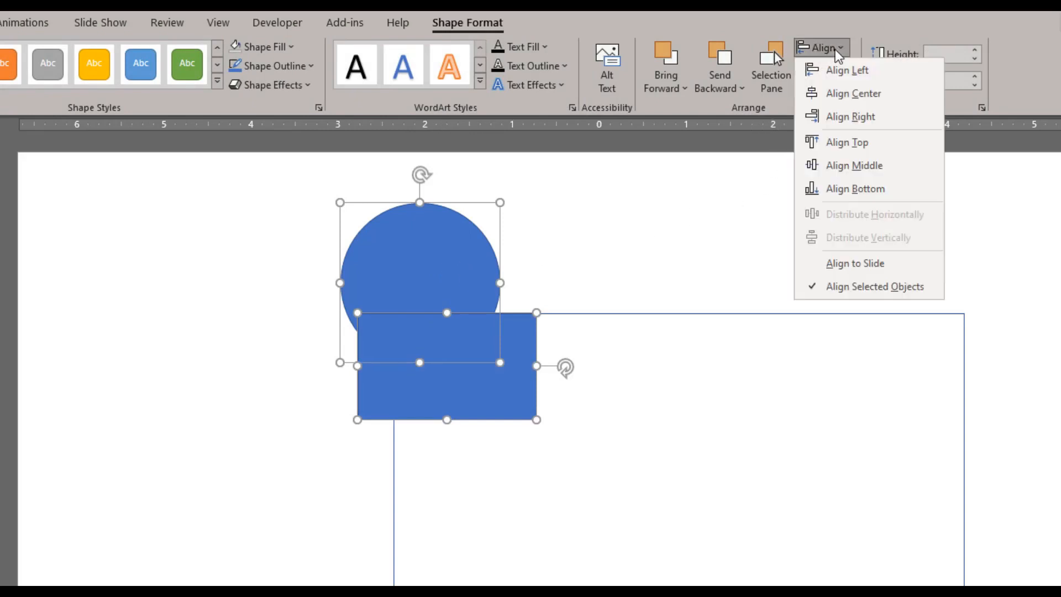
left_click(842, 189)
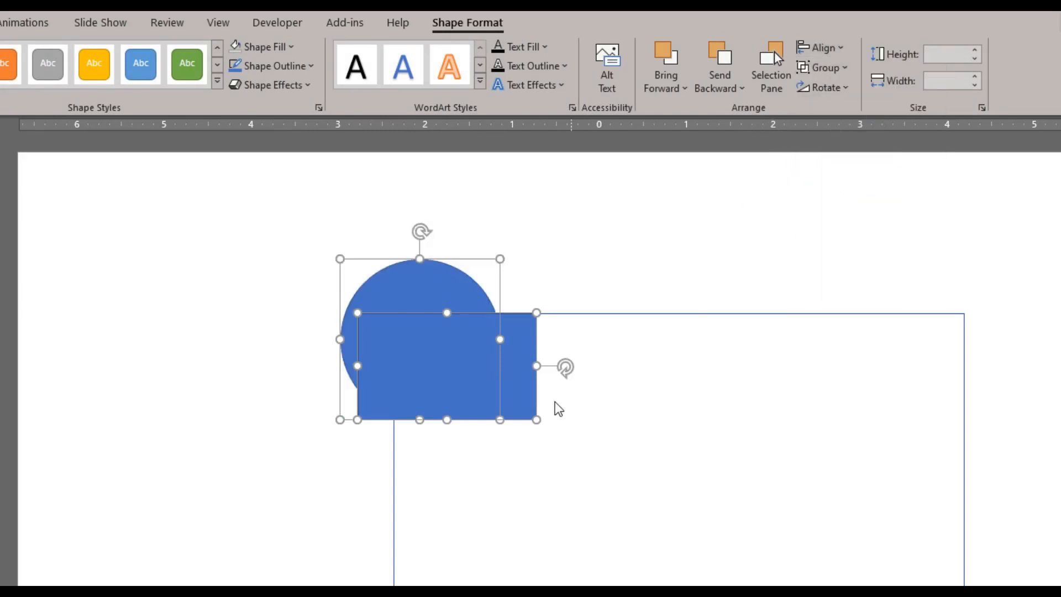
left_click(343, 474)
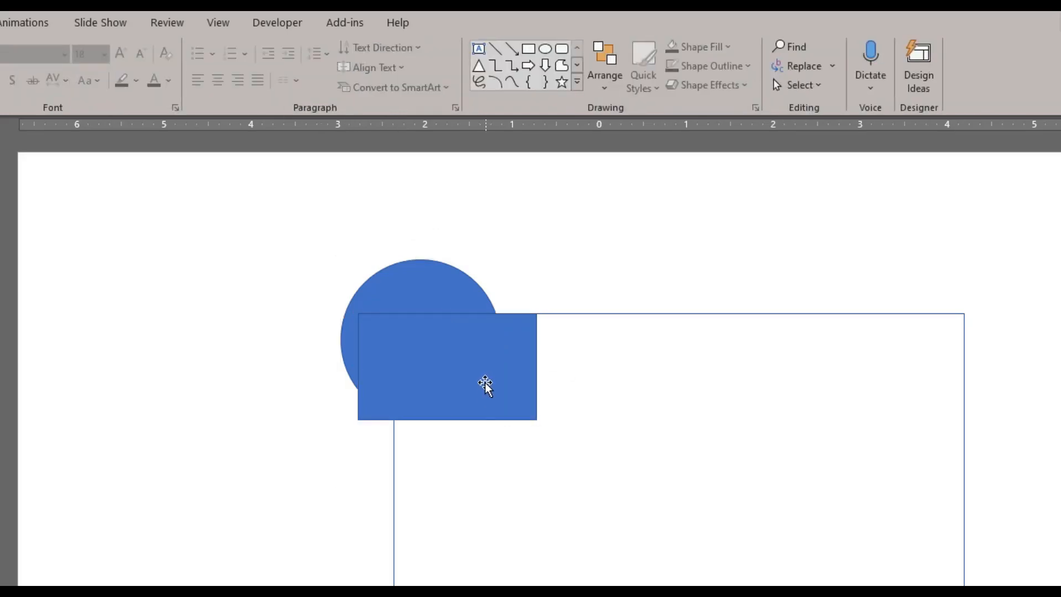
- Move the helper rectangle away from the circle to the empty area on the left and delete it
left_click_drag(485, 385, 246, 562)
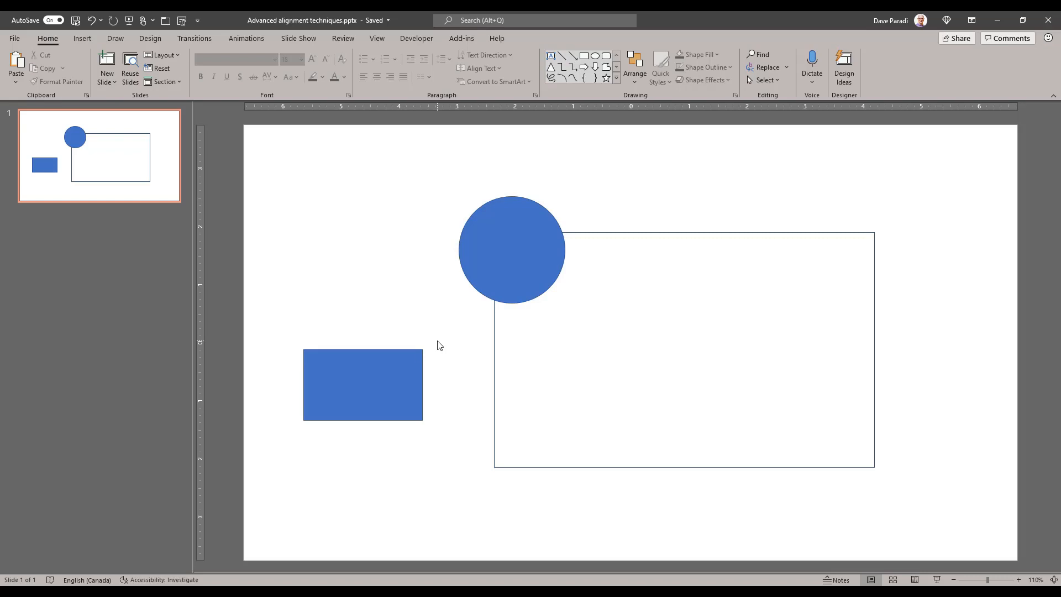
left_click(408, 359)
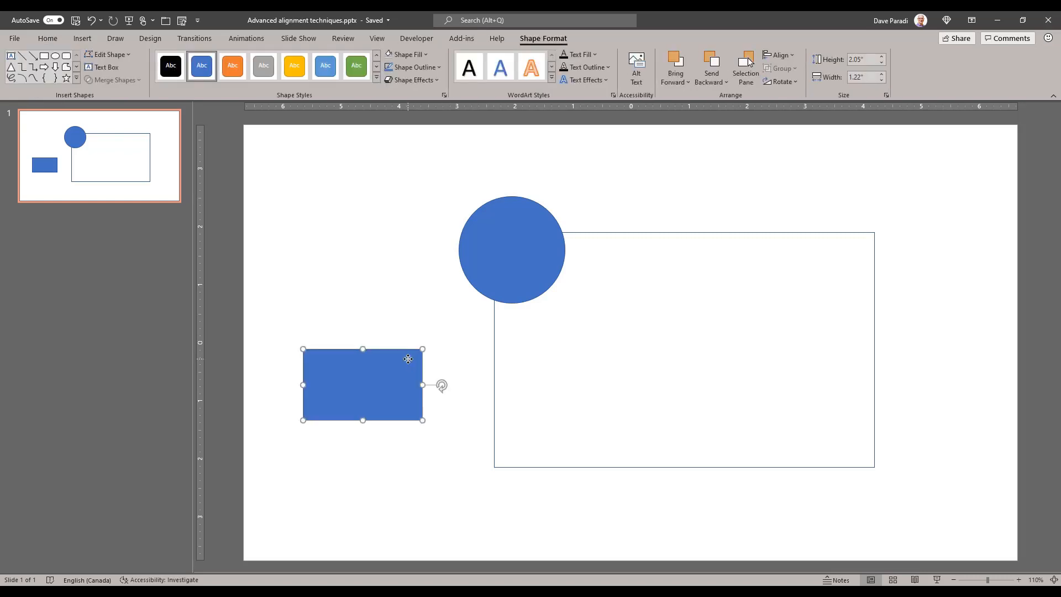
key("Delete")
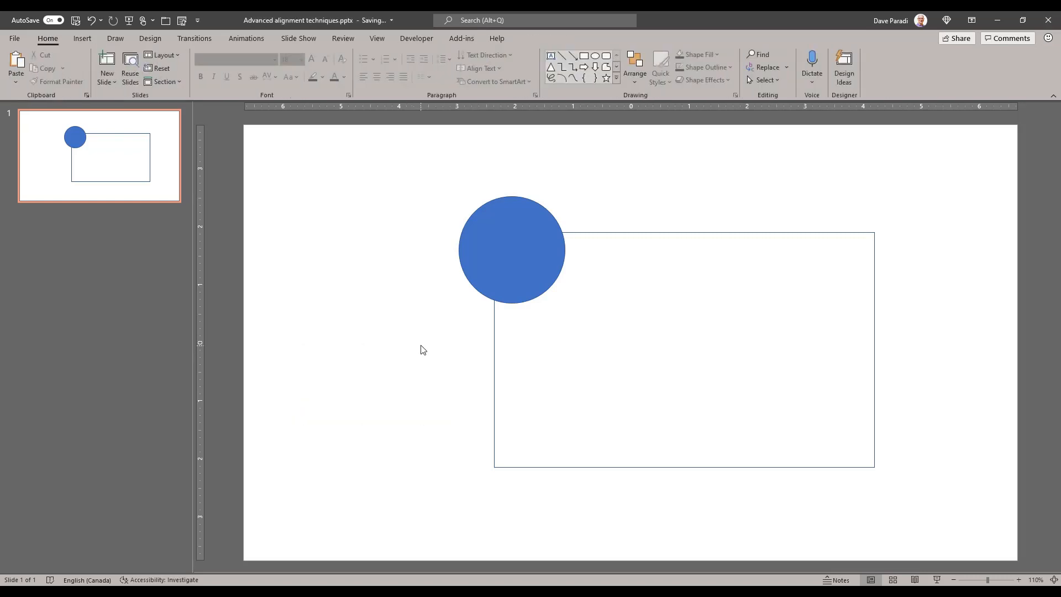